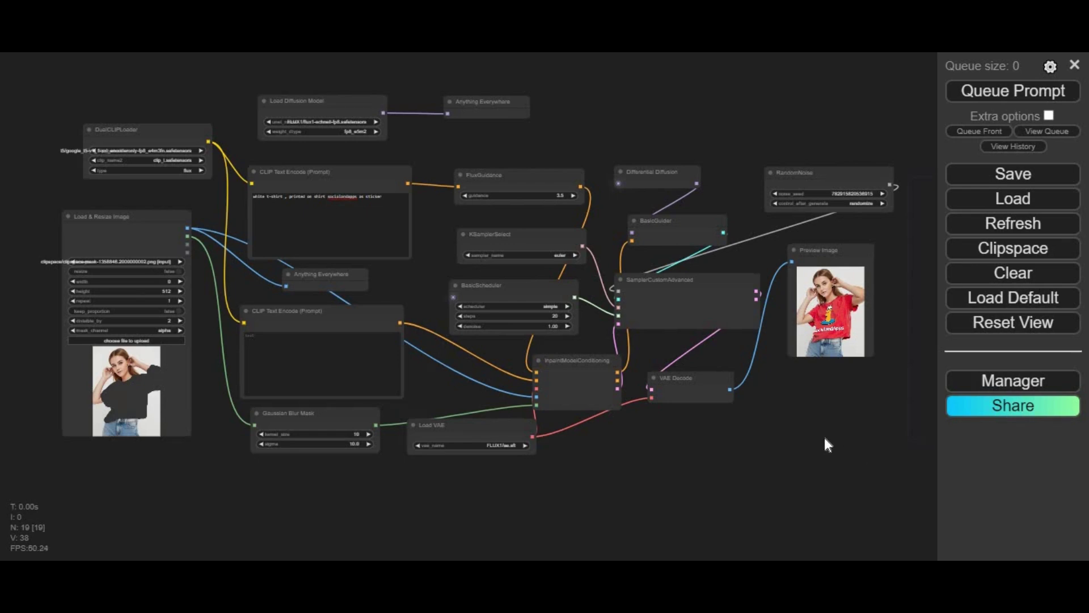
Step: In the ComfyUI_unlocked- GitHub repository, open the Flux-inpaint.zip file page from the file list
scroll(826, 432, up, 5)
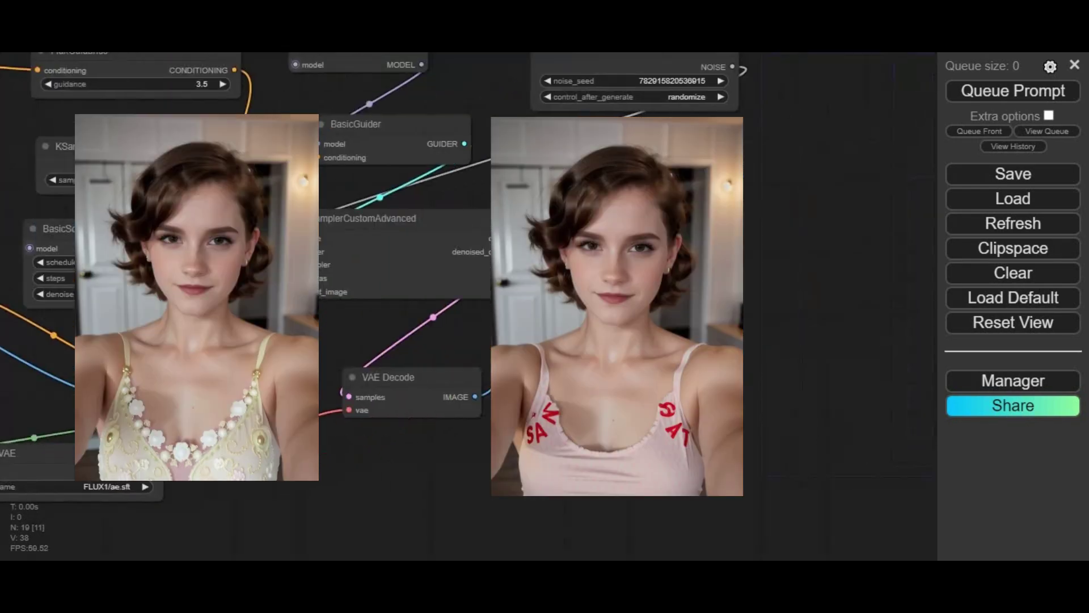
scroll(766, 435, down, 3)
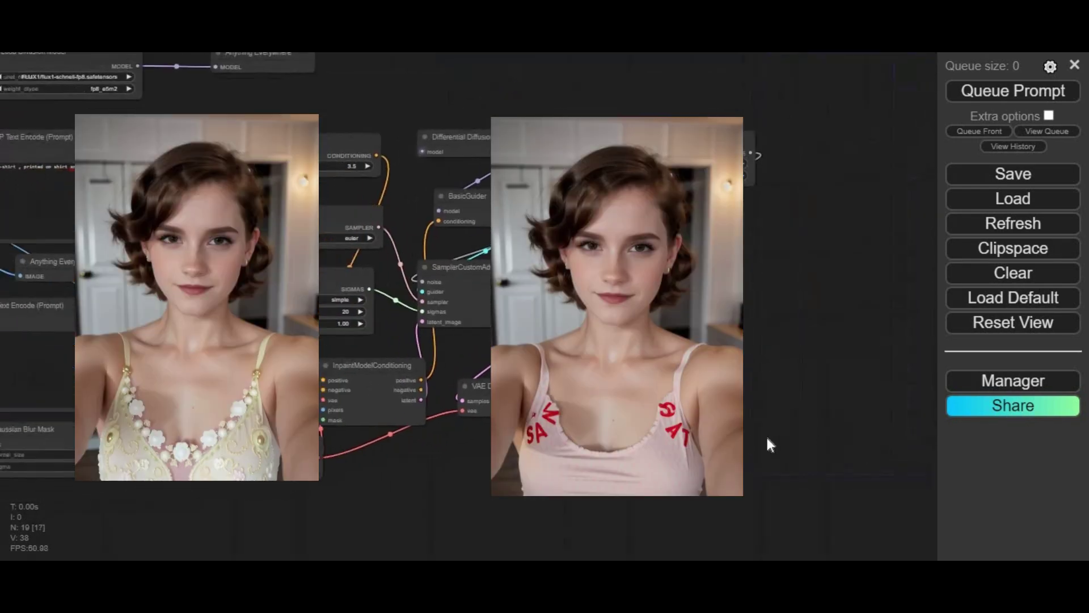
scroll(887, 450, down, 4)
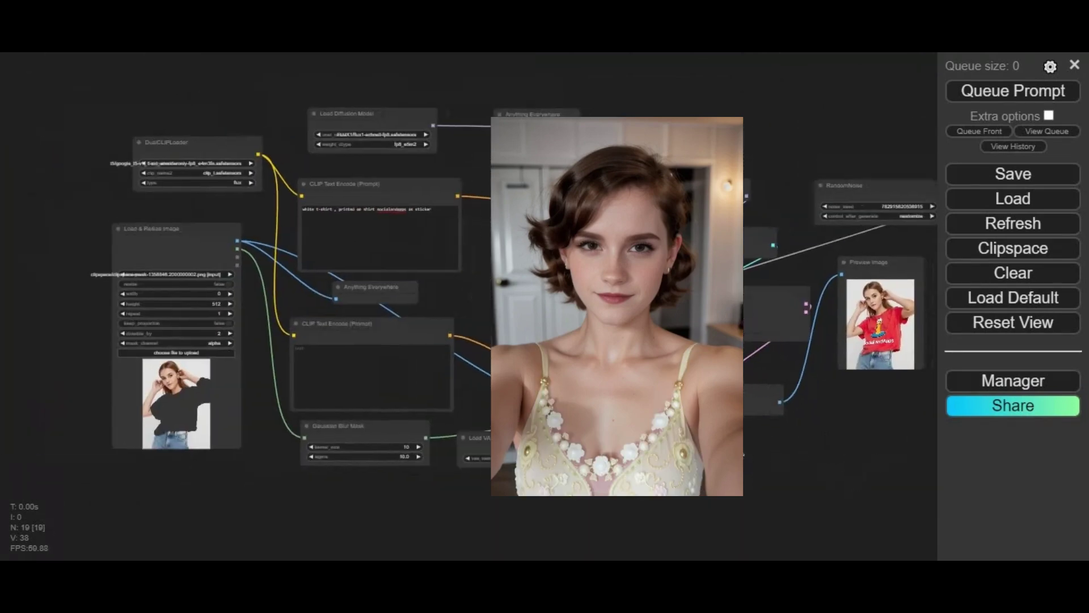
scroll(781, 465, up, 5)
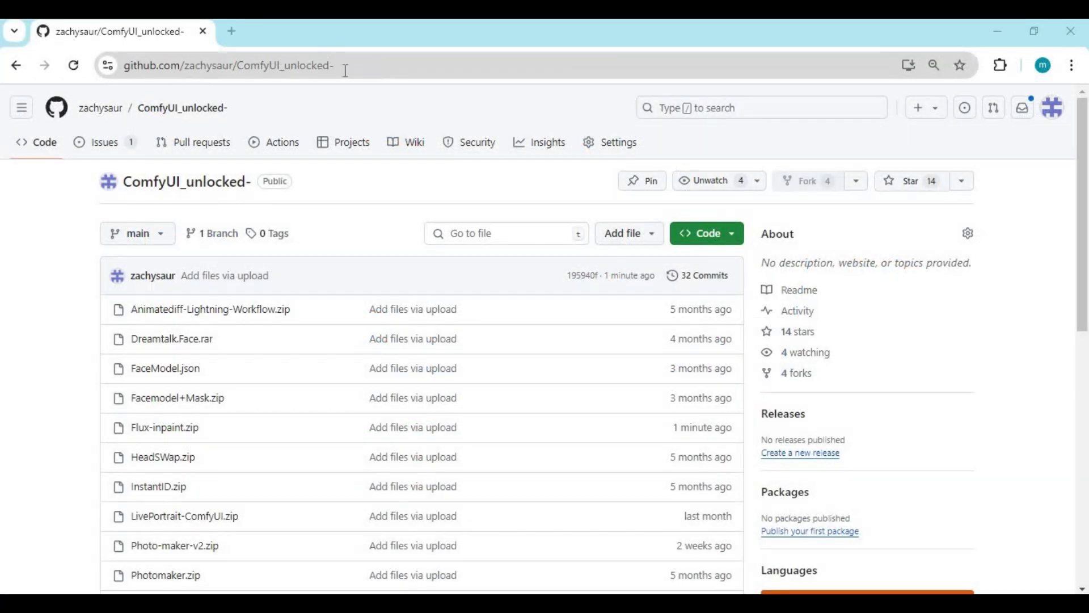
click(346, 70)
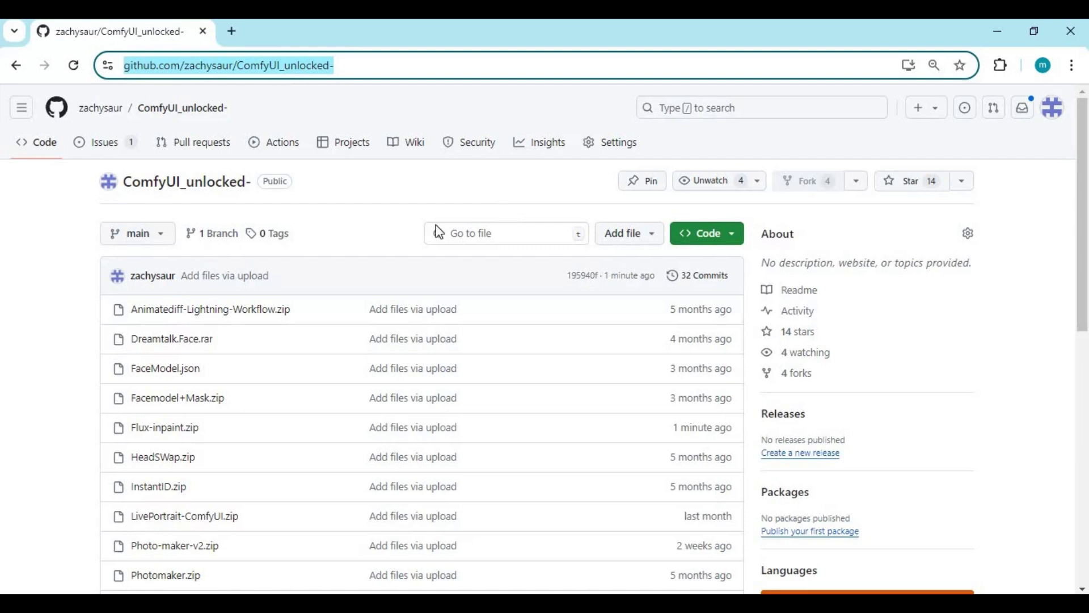
click(175, 435)
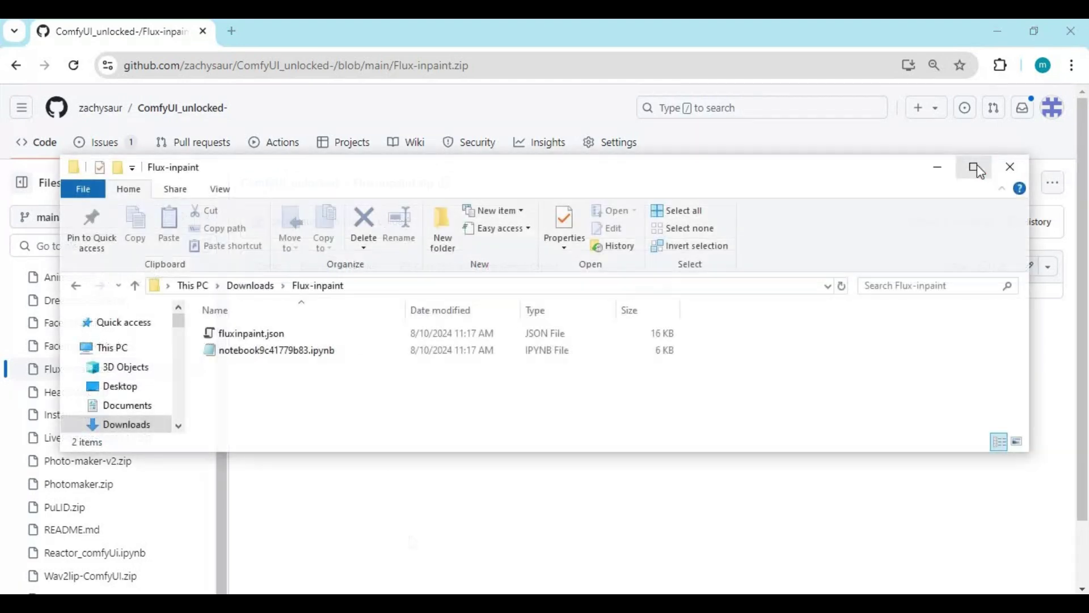
Step: Maximize the Downloads\Flux-inpaint folder window listing fluxinpaint.json and the notebook file
click(974, 164)
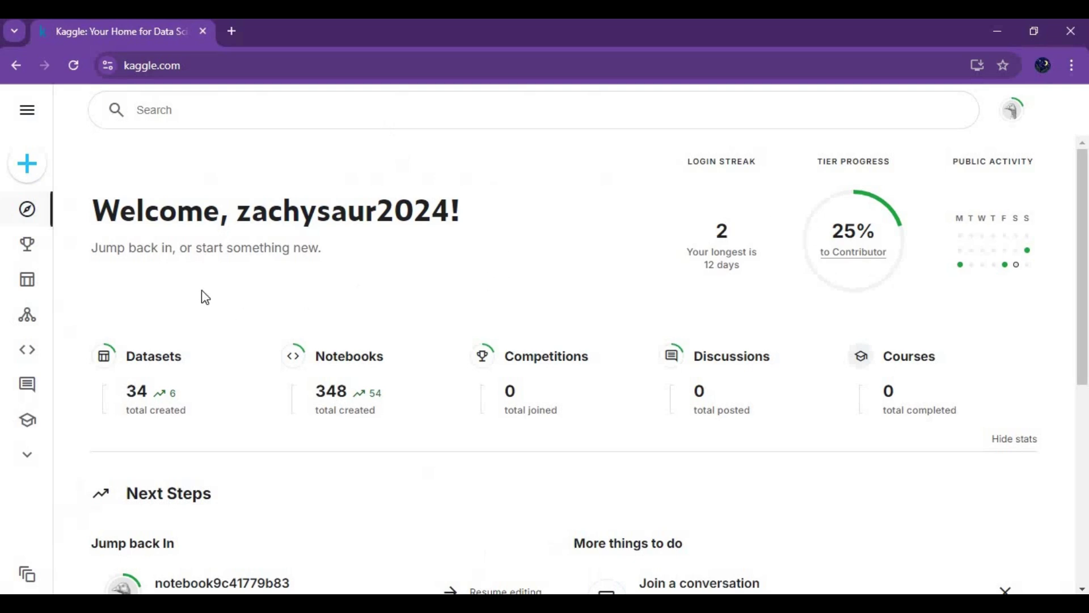
Step: Create a new Kaggle notebook and import Downloads\Flux-inpaint\notebook9c41779b83.ipynb into it
click(43, 173)
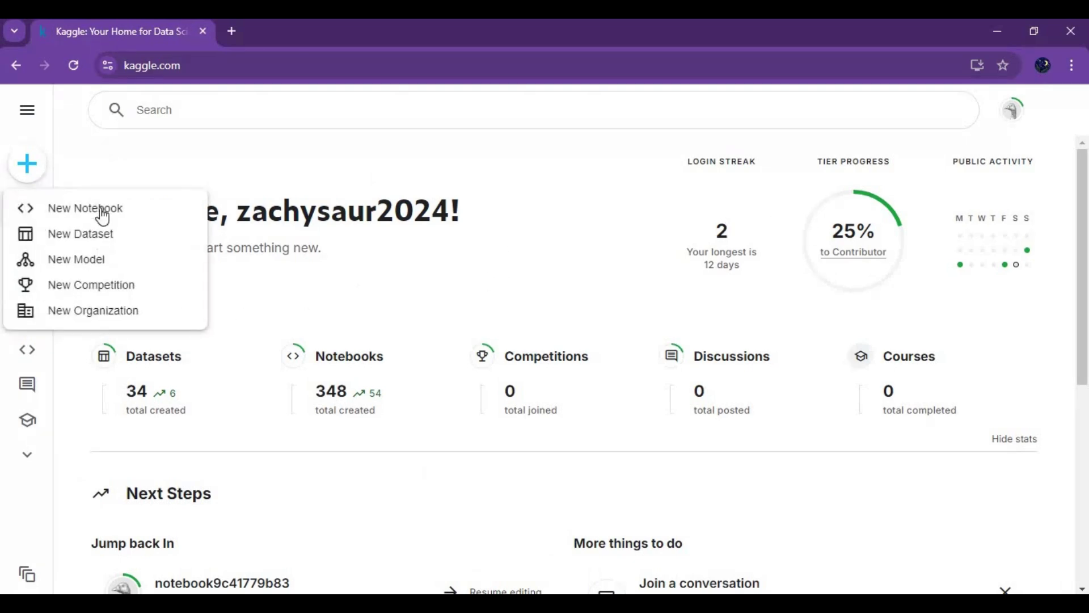
click(80, 210)
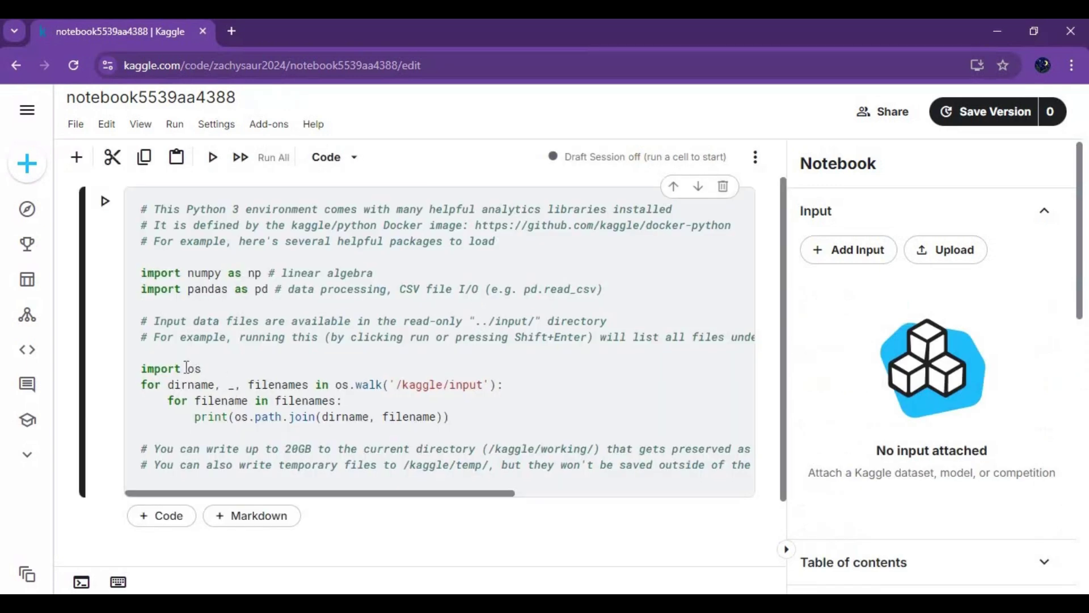
click(70, 125)
click(146, 178)
click(793, 454)
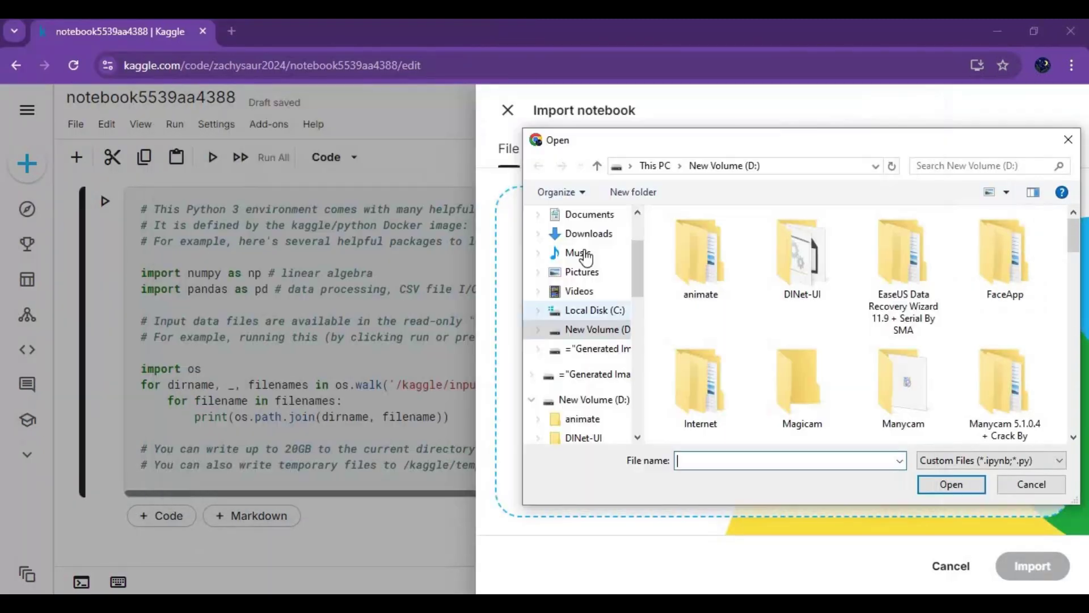
click(549, 235)
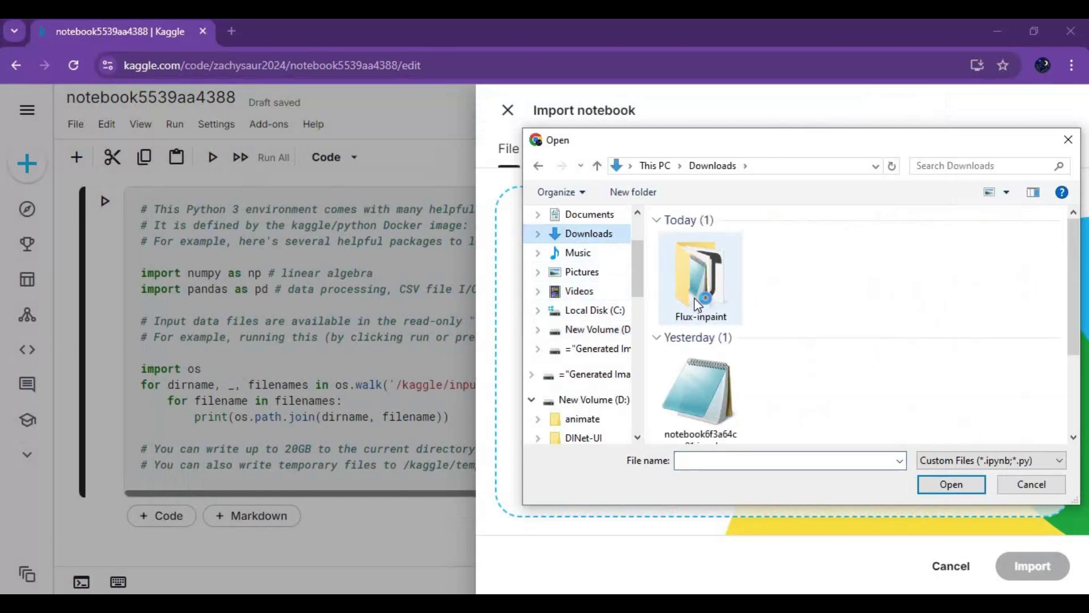
double_click(707, 281)
double_click(709, 241)
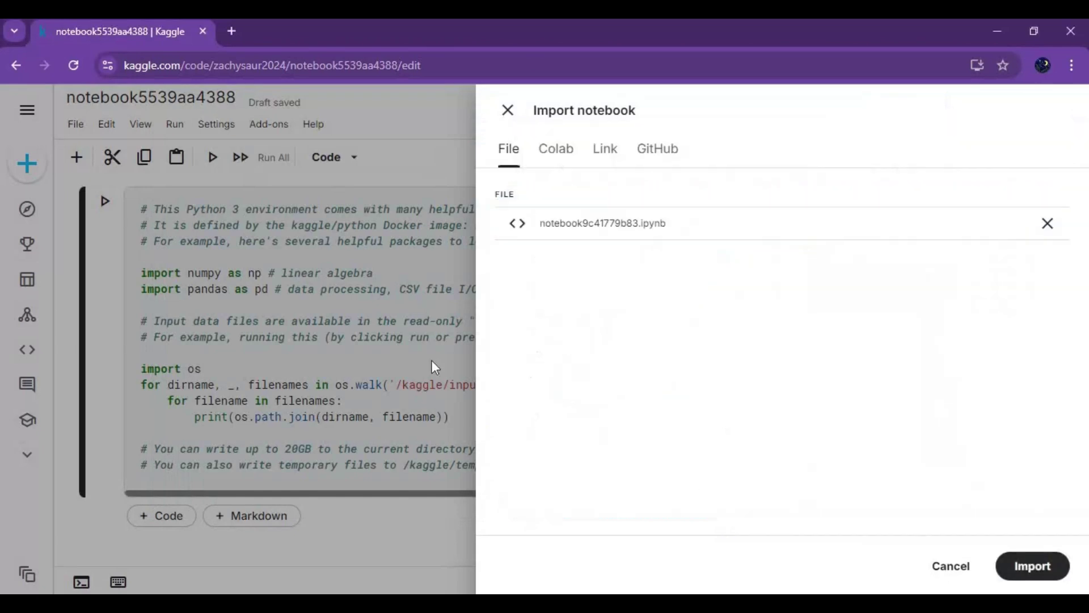
click(1007, 559)
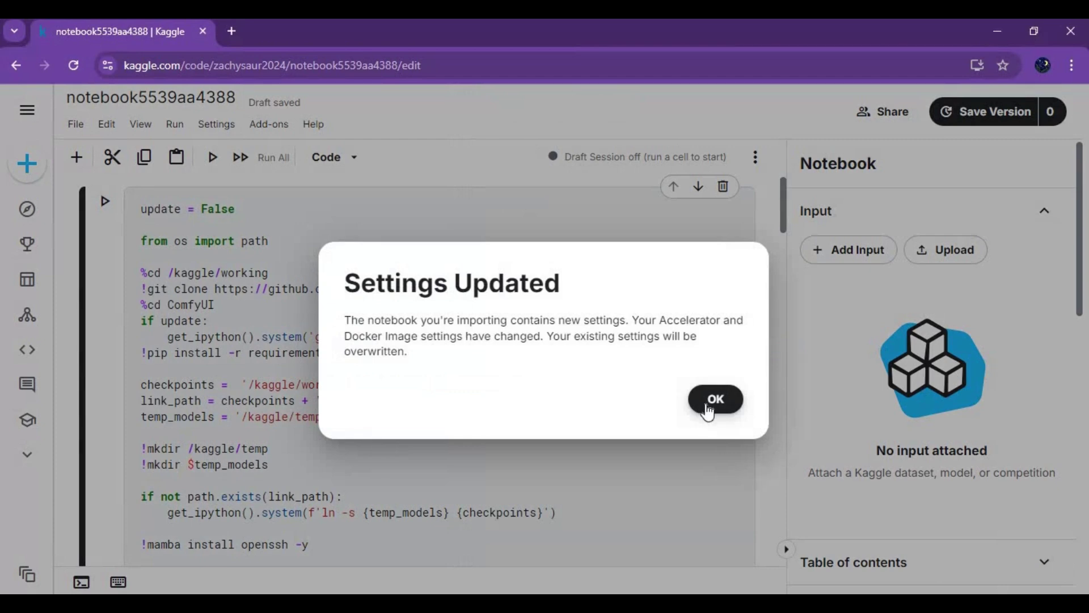
Step: Acknowledge the settings notice, then set accelerator GPU T4 x2 and persistence Variables and Files
click(703, 408)
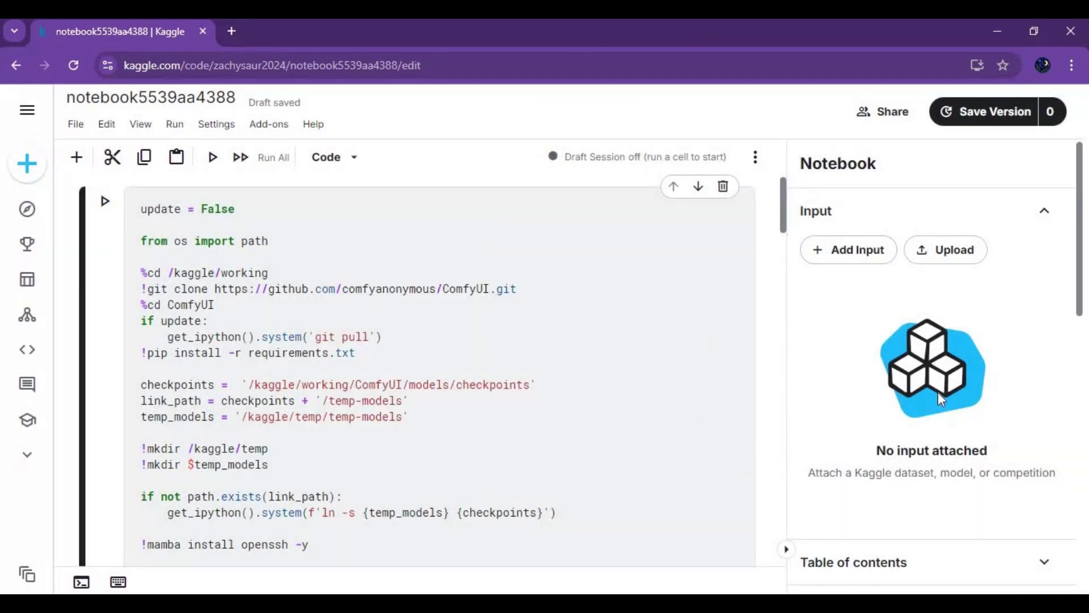
scroll(939, 394, down, 5)
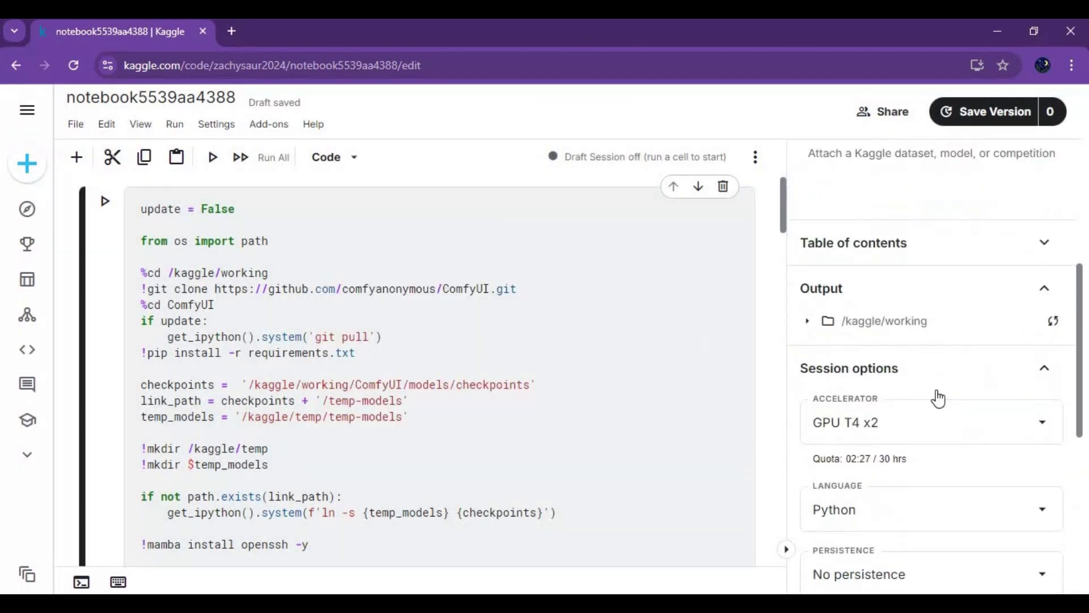
click(870, 426)
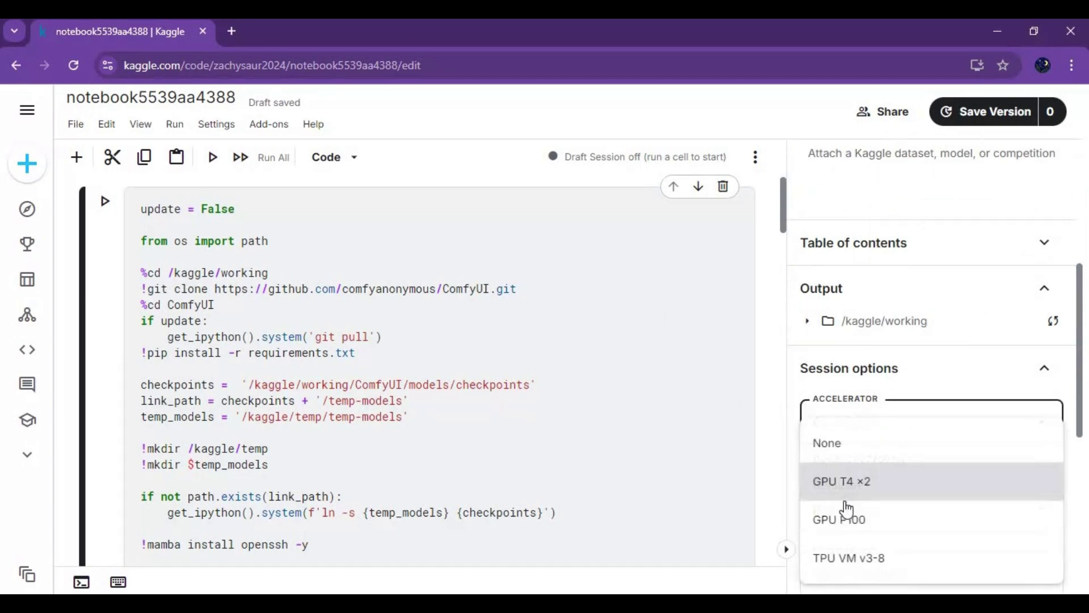
click(963, 473)
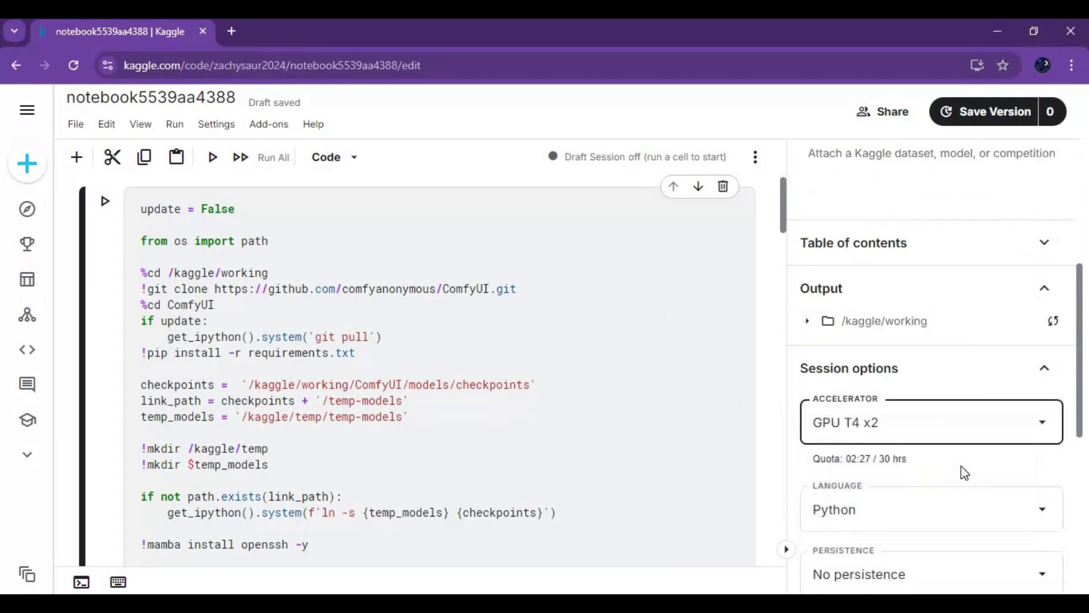
scroll(959, 483, down, 1)
click(917, 499)
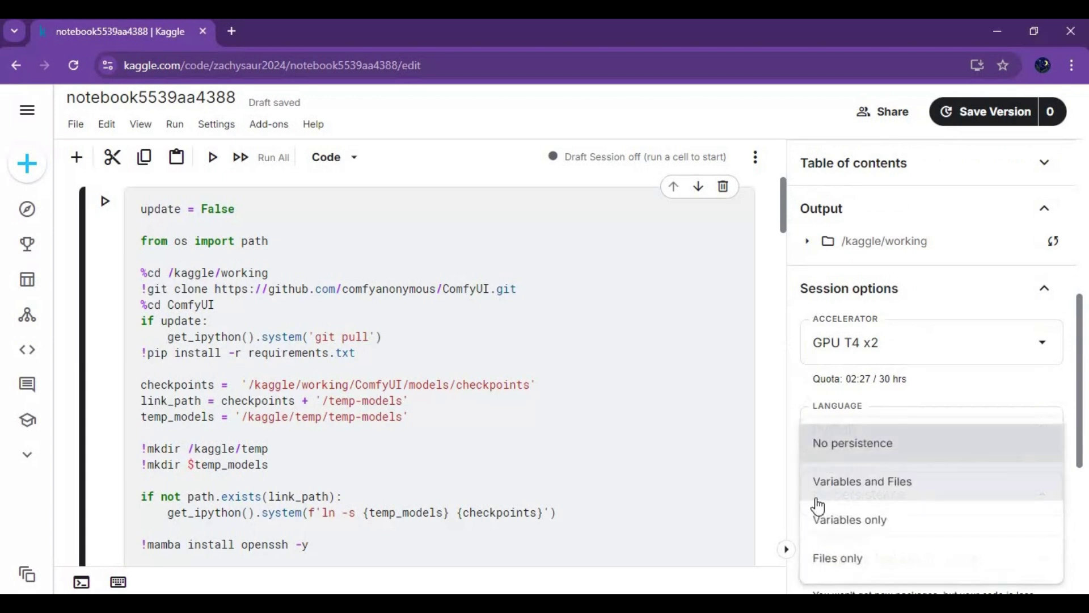
click(860, 488)
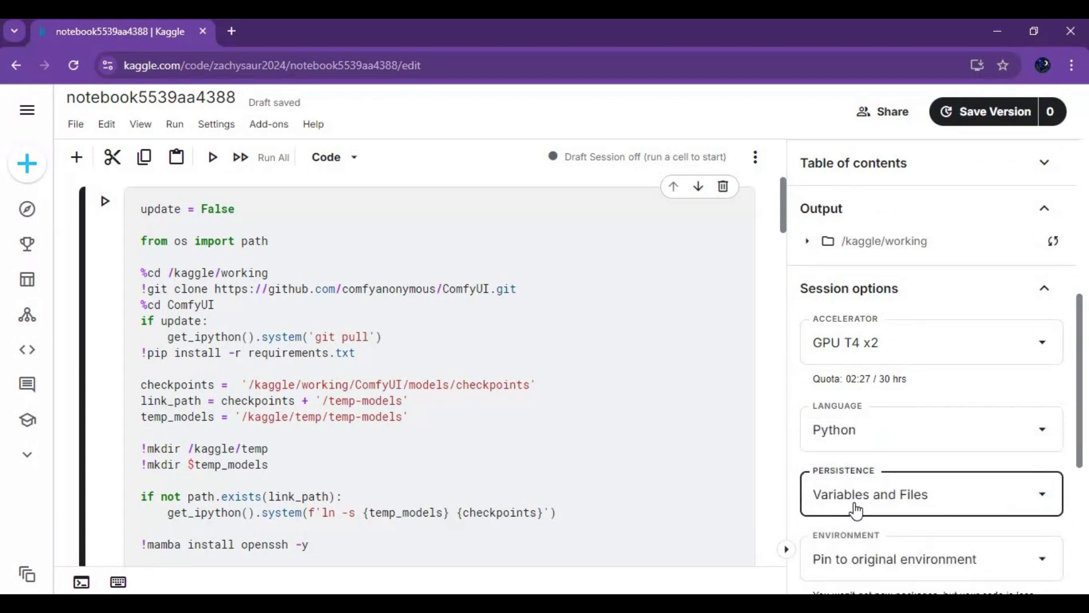
Step: Start the notebook's draft session from the more-options menu
scroll(857, 511, down, 3)
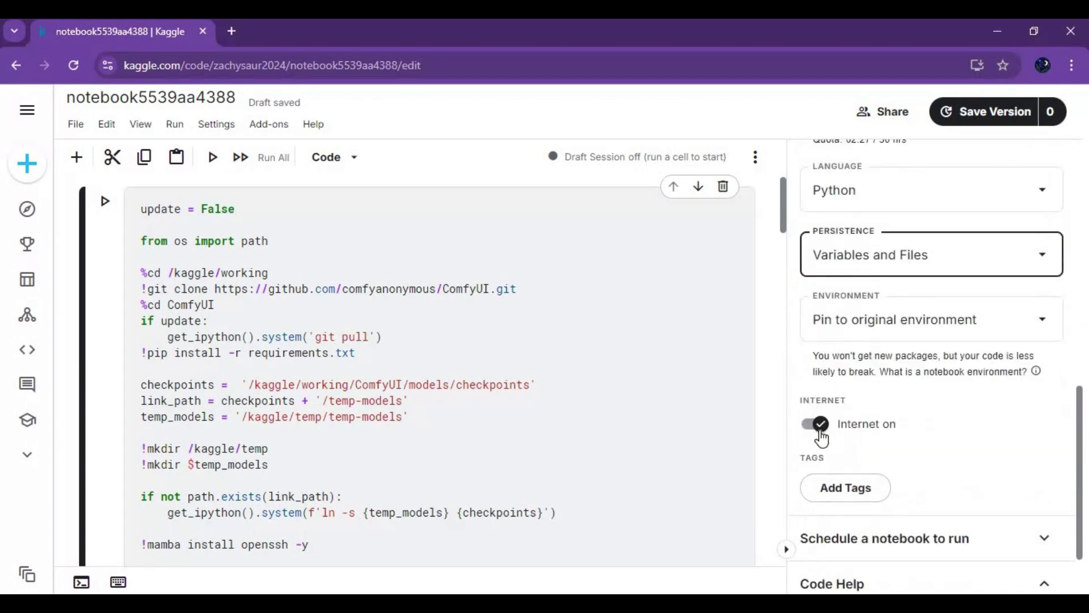
click(756, 159)
click(806, 196)
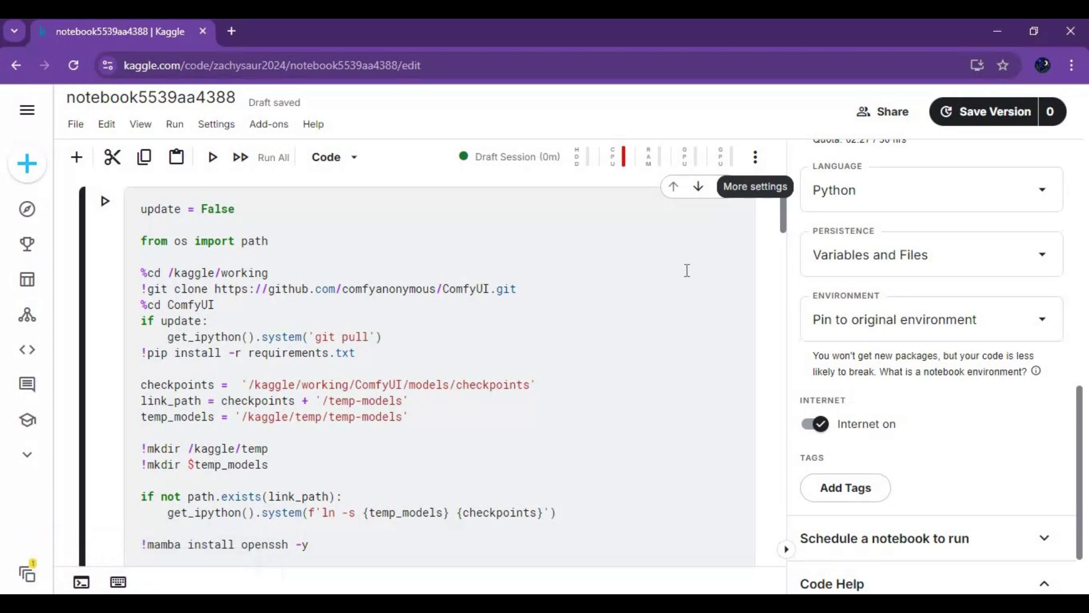
Step: Run the first code cell to clone ComfyUI and install requirements, reviewing its log to CheckPoint
click(105, 201)
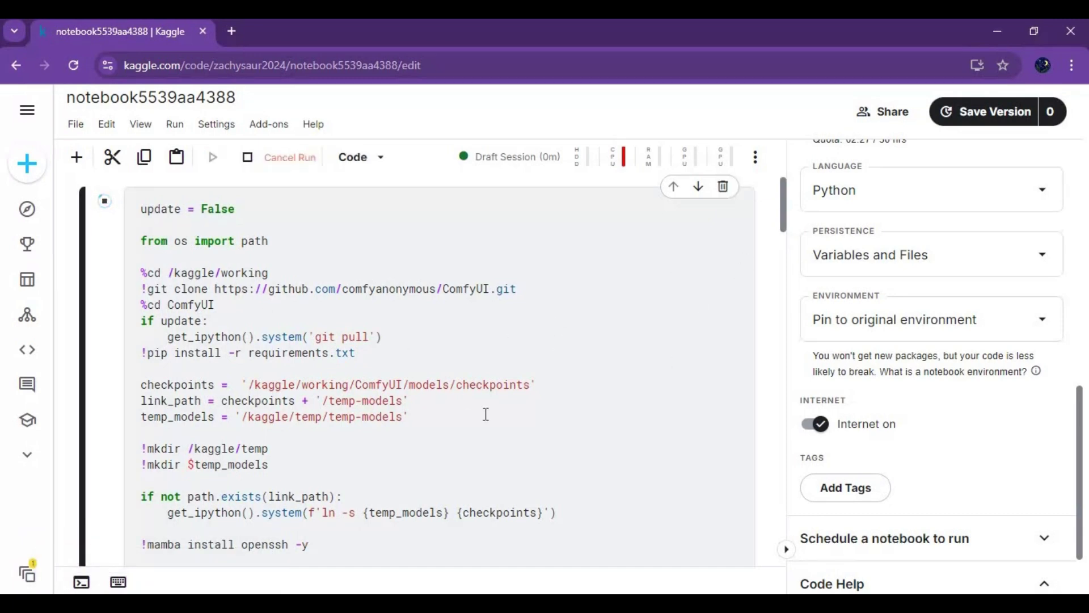
scroll(486, 414, down, 7)
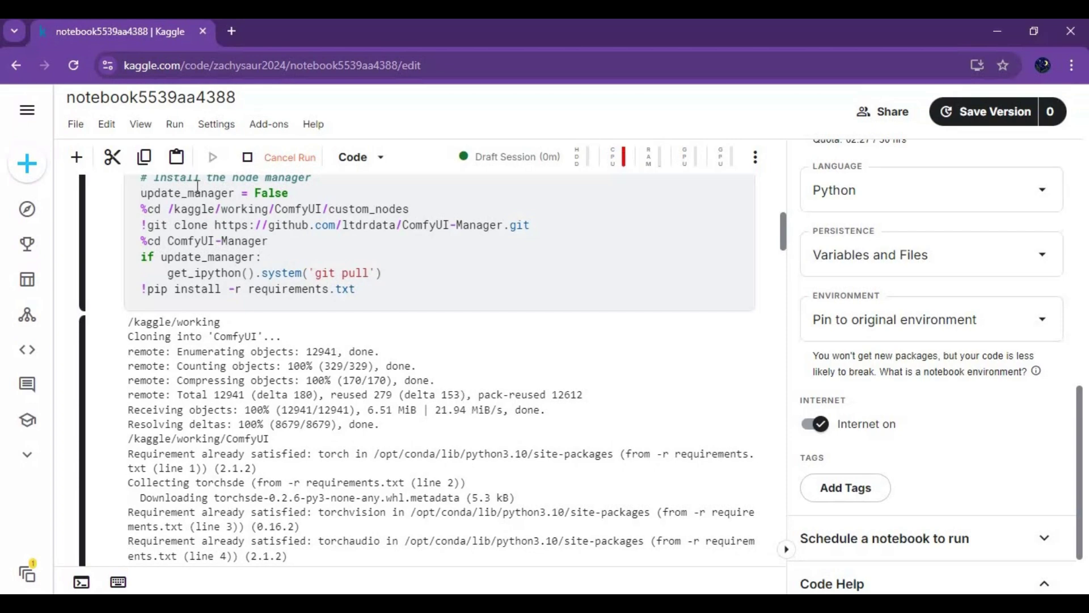
scroll(709, 409, down, 7)
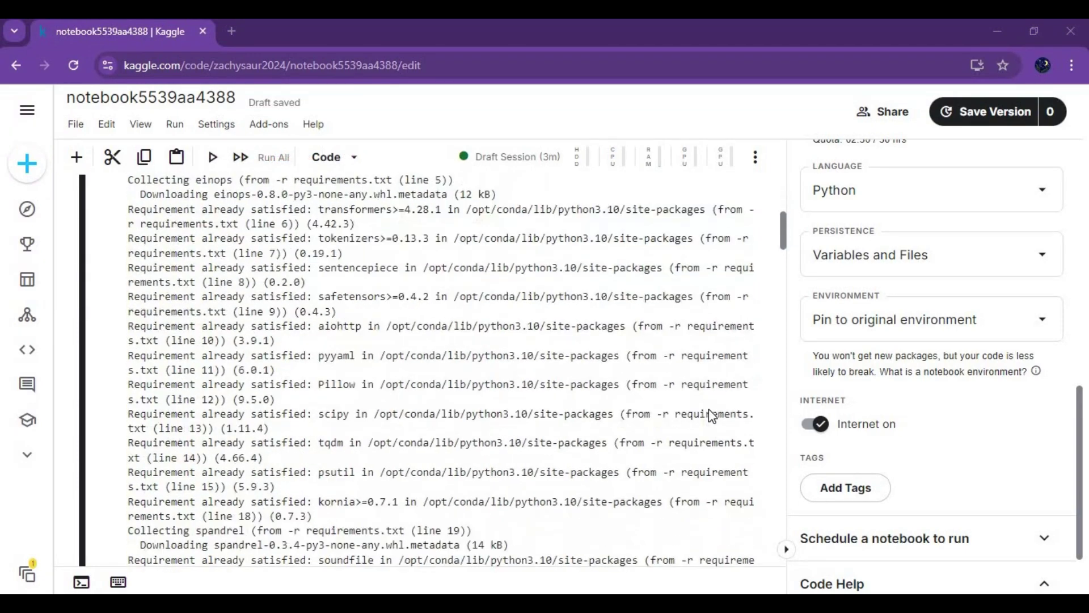
scroll(709, 410, down, 10)
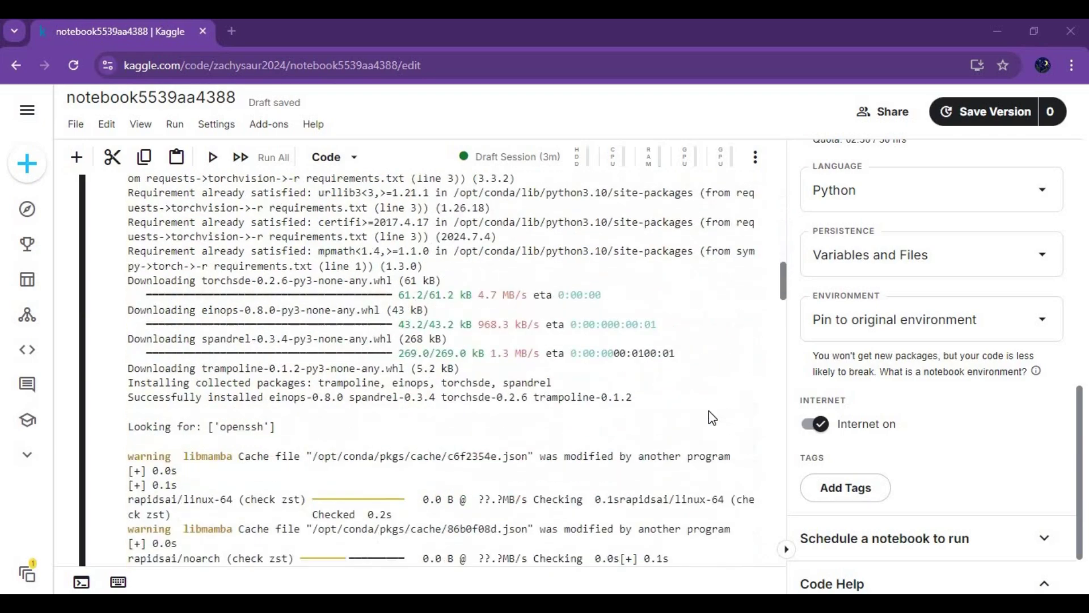
scroll(709, 410, down, 10)
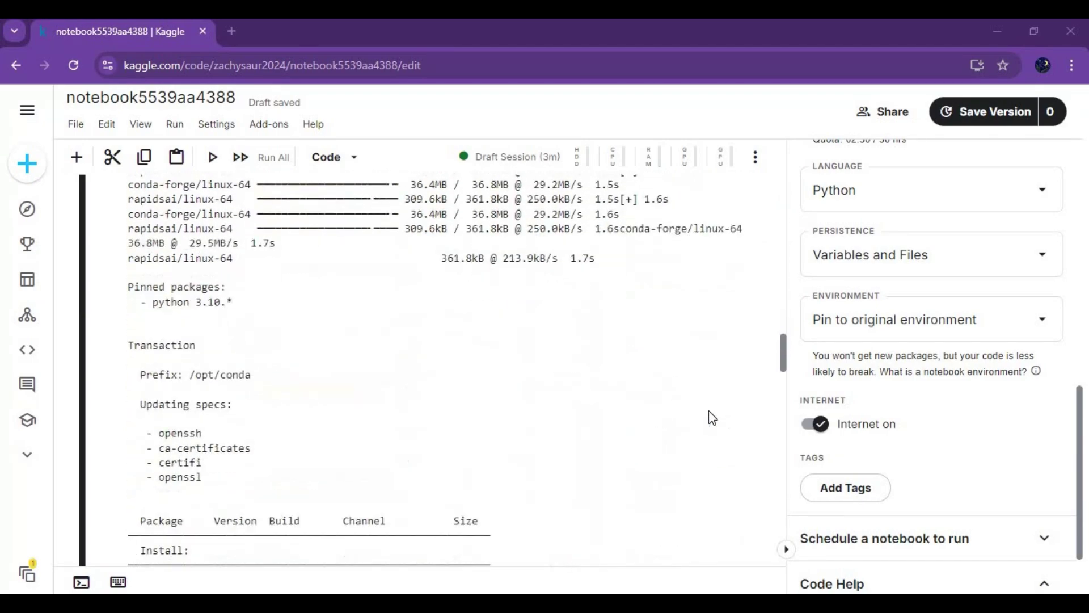
scroll(709, 410, down, 12)
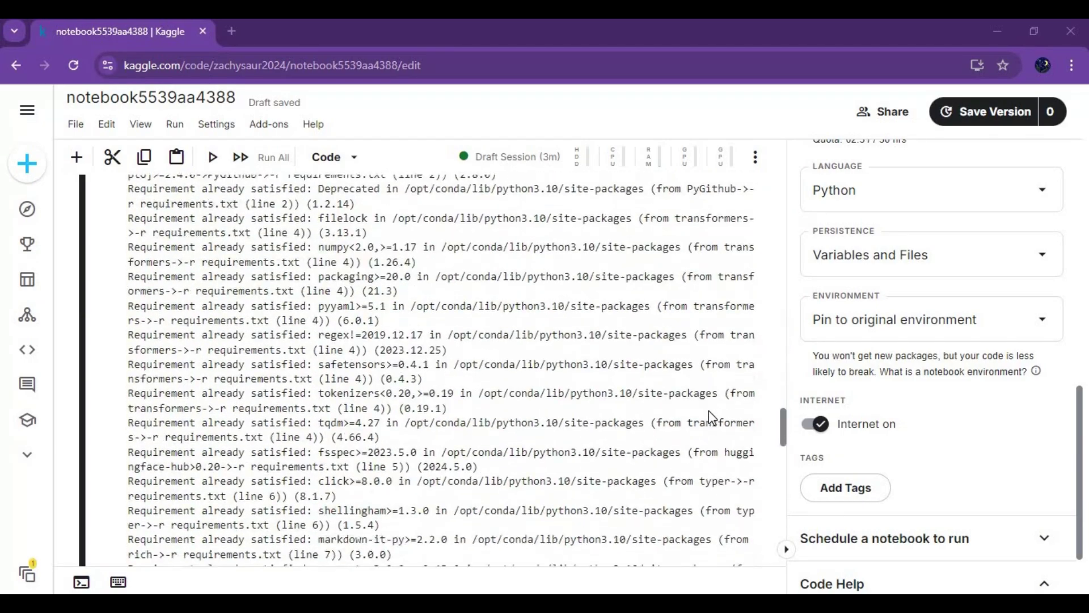
scroll(709, 410, down, 10)
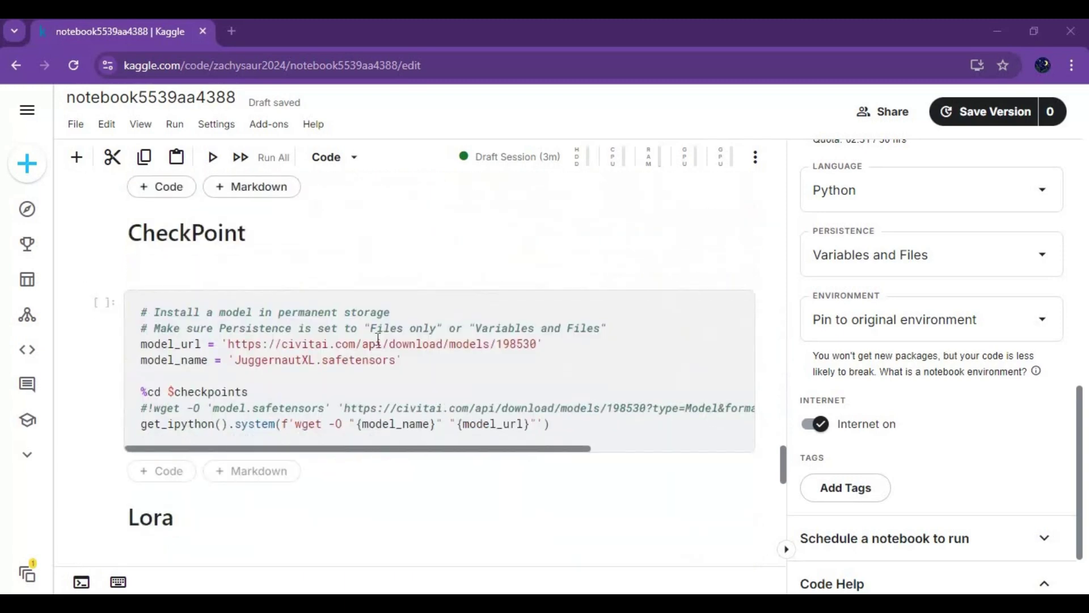
Step: Run the Launch with Pinggy cell and scroll its output to find the ComfyUI tunnel link
scroll(567, 372, down, 10)
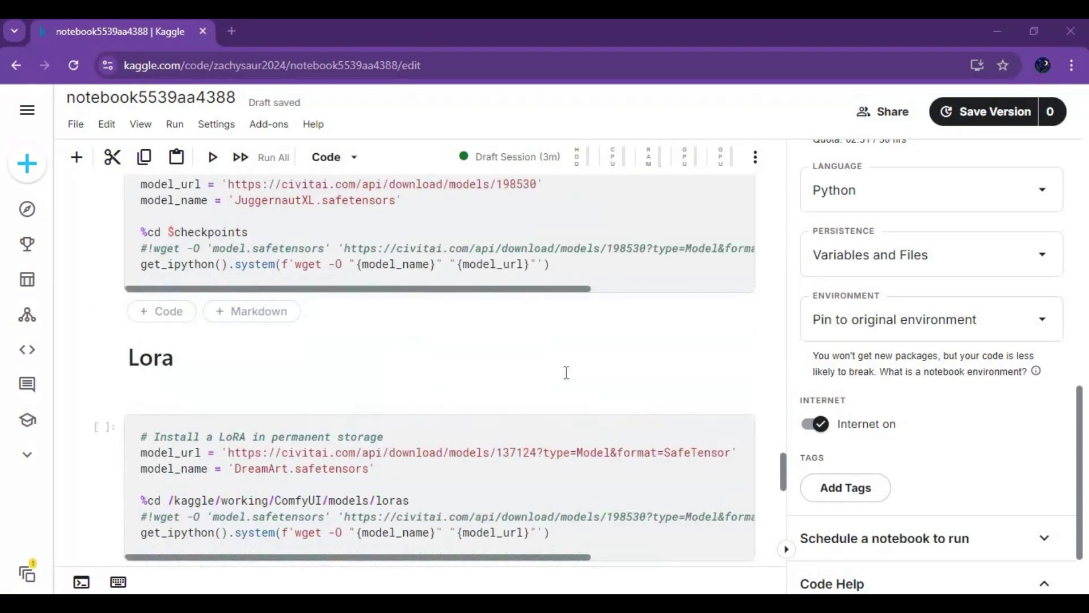
scroll(566, 372, down, 3)
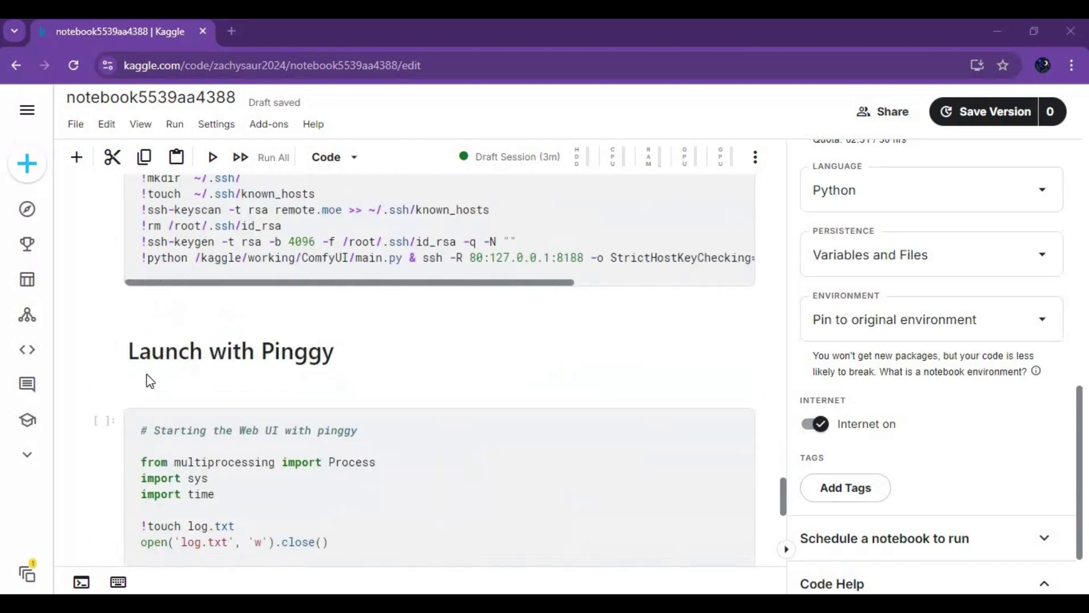
scroll(331, 399, down, 6)
scroll(62, 370, up, 4)
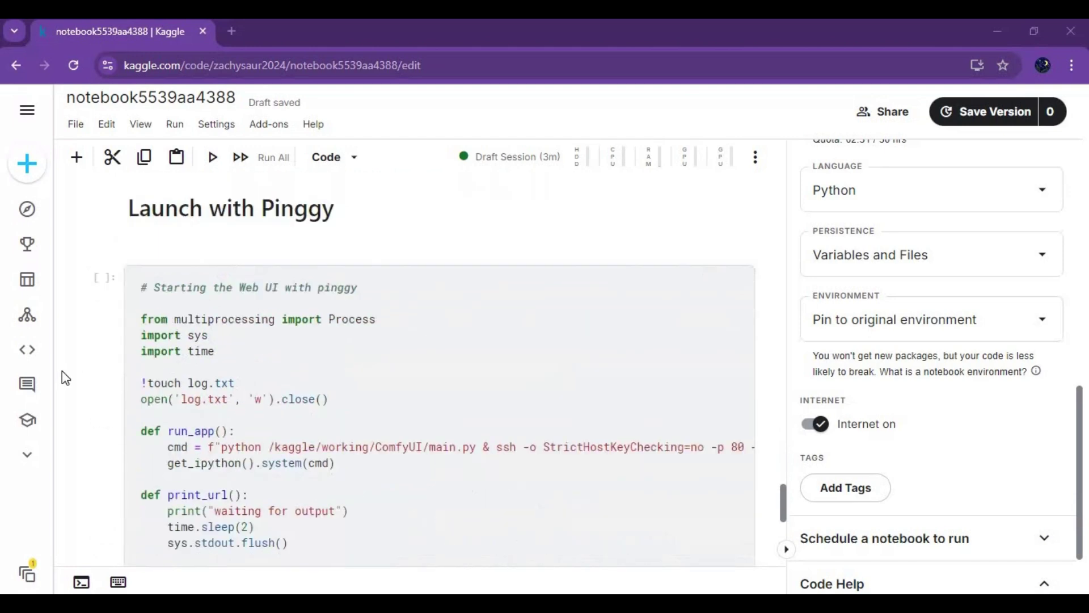
click(103, 352)
click(105, 343)
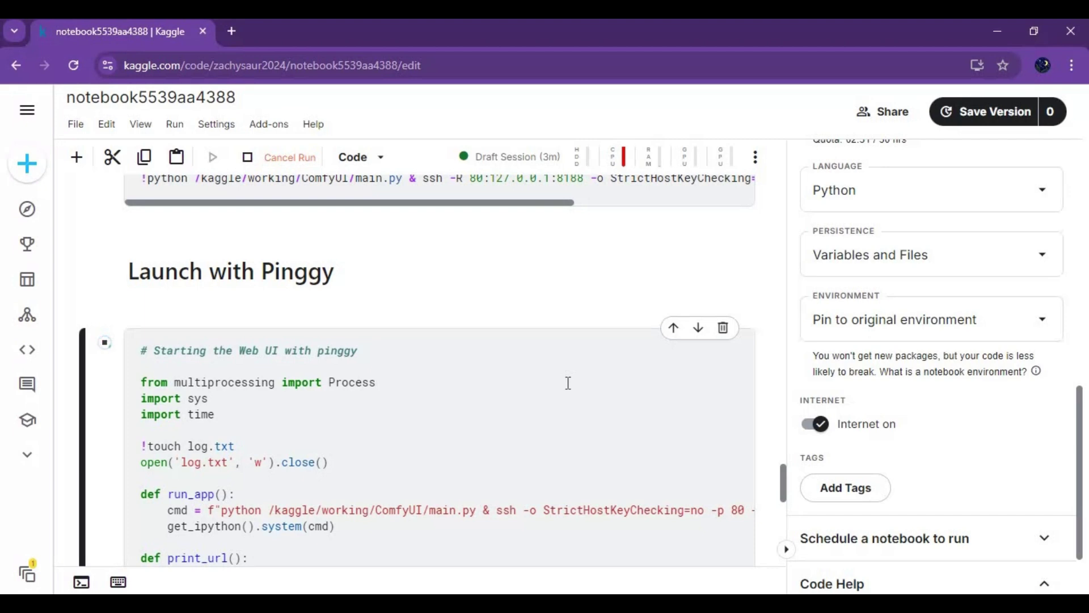
scroll(568, 383, down, 10)
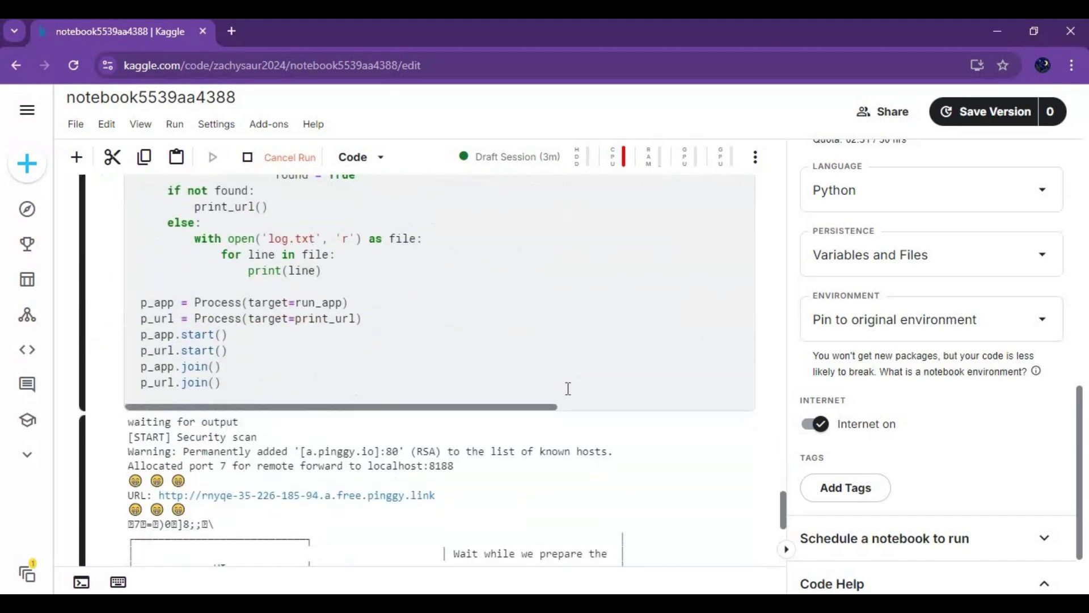
scroll(568, 389, down, 3)
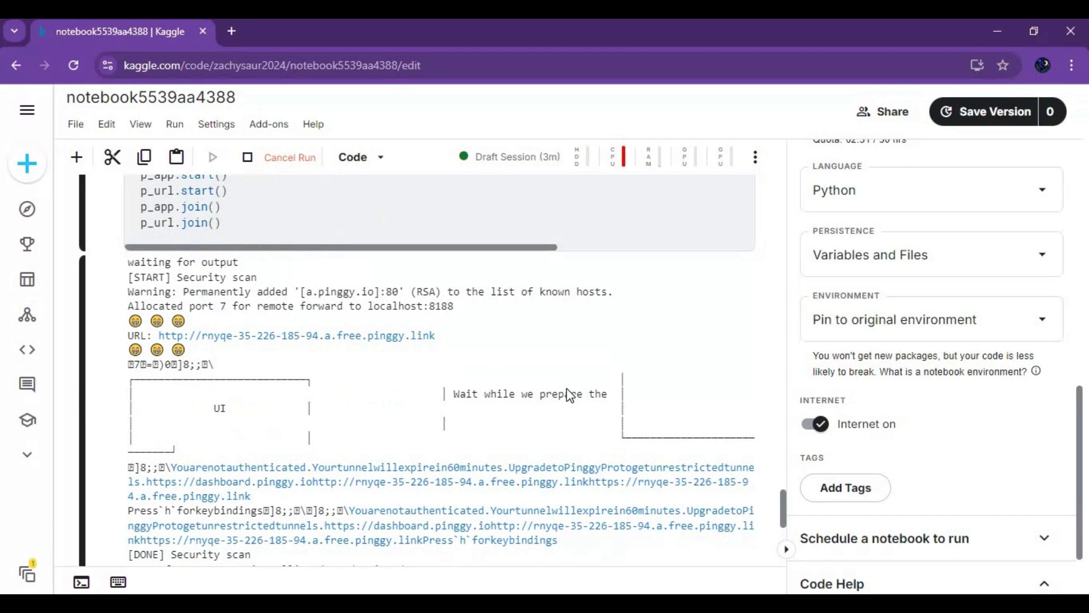
scroll(568, 393, down, 10)
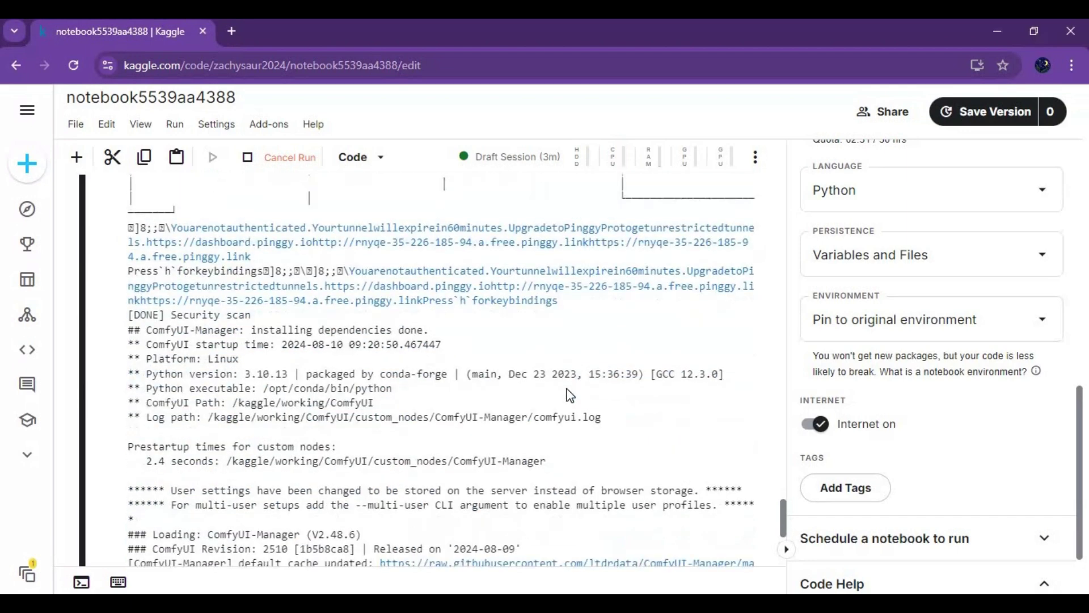
scroll(570, 395, down, 2)
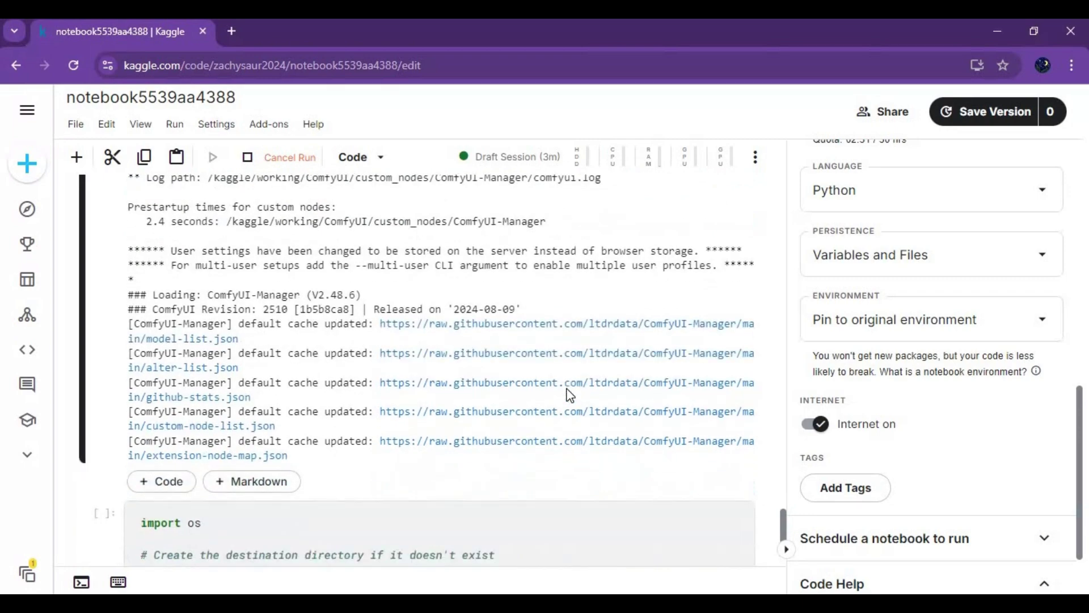
scroll(569, 395, up, 10)
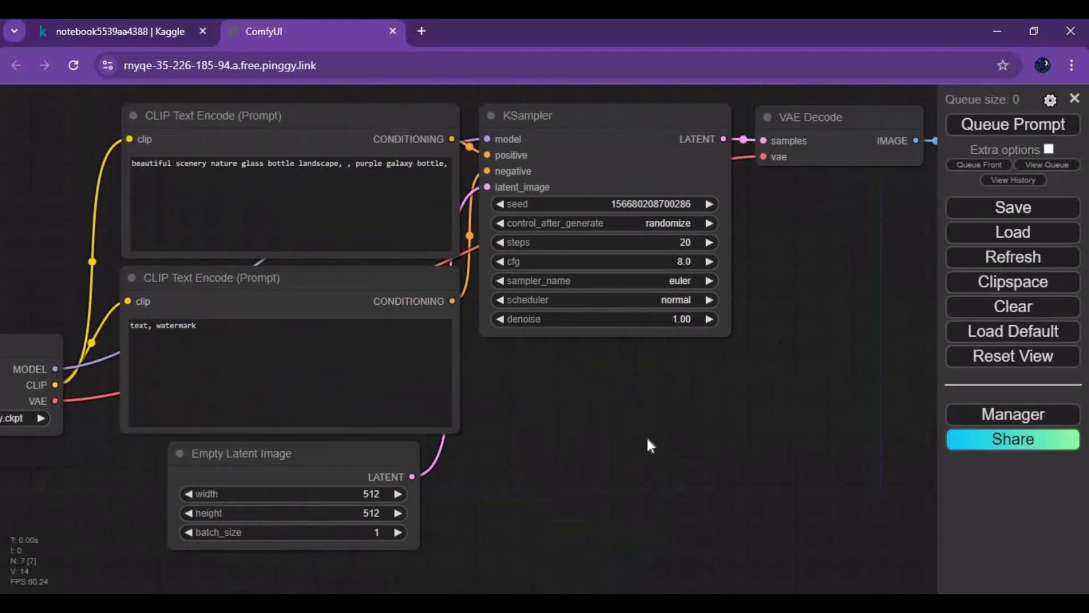
Step: Load fluxinpaint.json from Downloads > Flux-inpaint, dismiss the missing-nodes warning, and reposition the graph
scroll(628, 462, down, 3)
drag(627, 462, 656, 459)
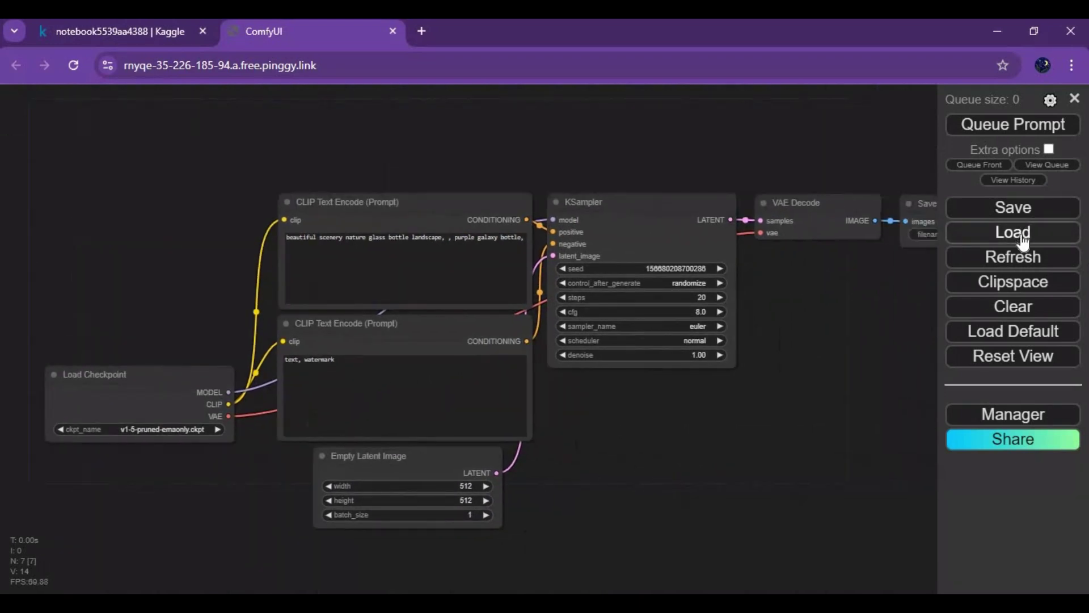
click(951, 232)
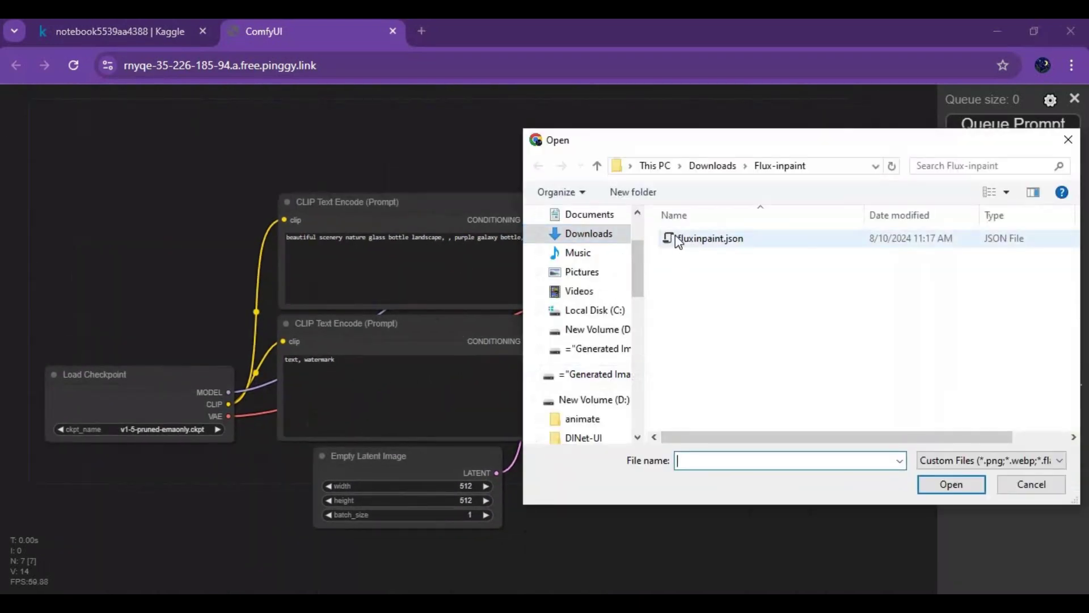
double_click(714, 239)
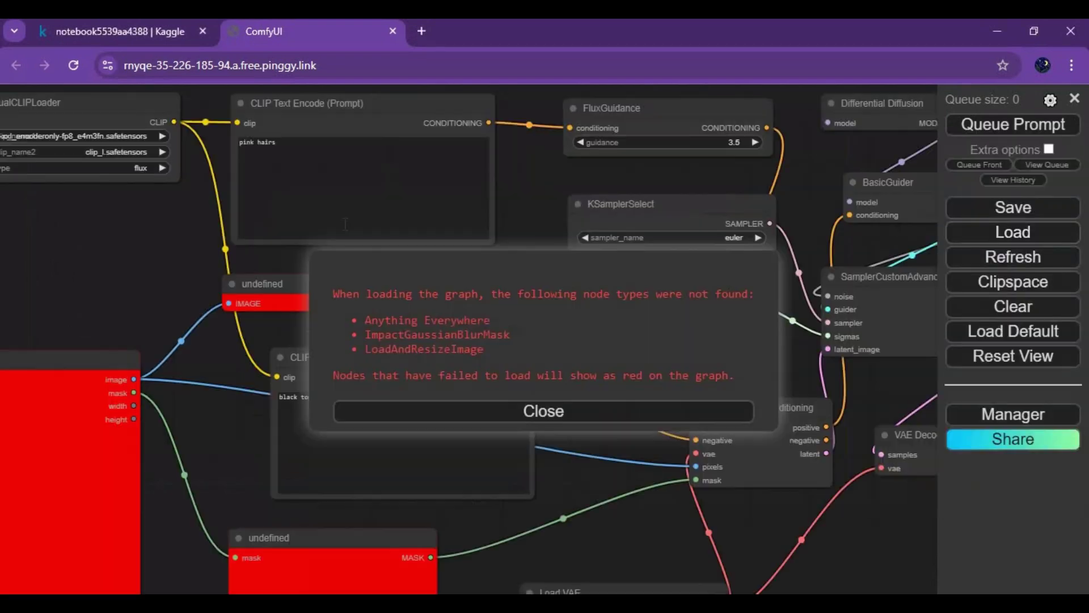
click(543, 398)
scroll(542, 398, down, 5)
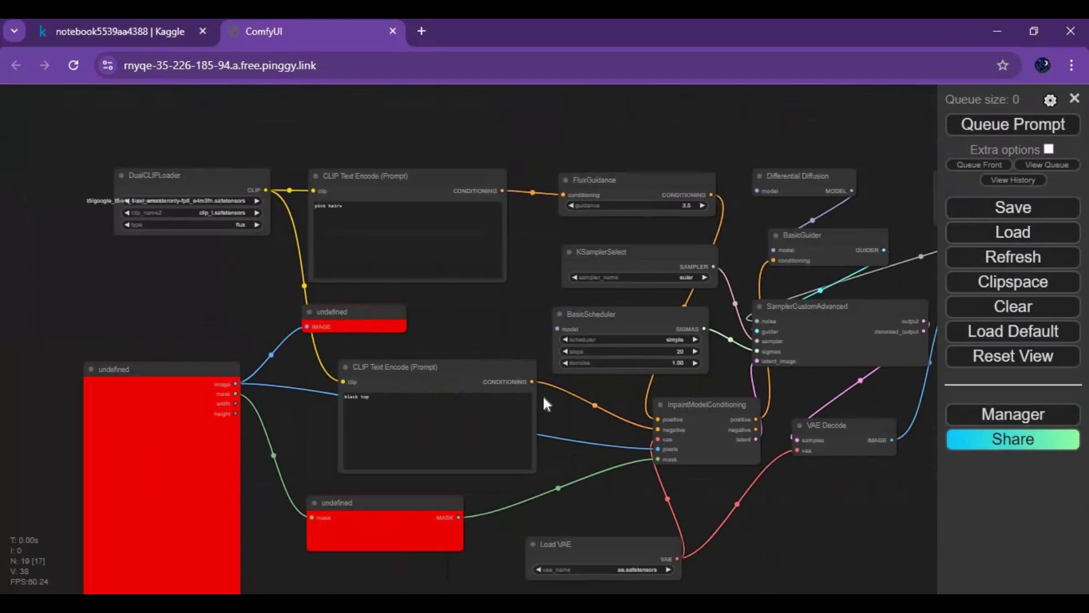
scroll(670, 188, up, 8)
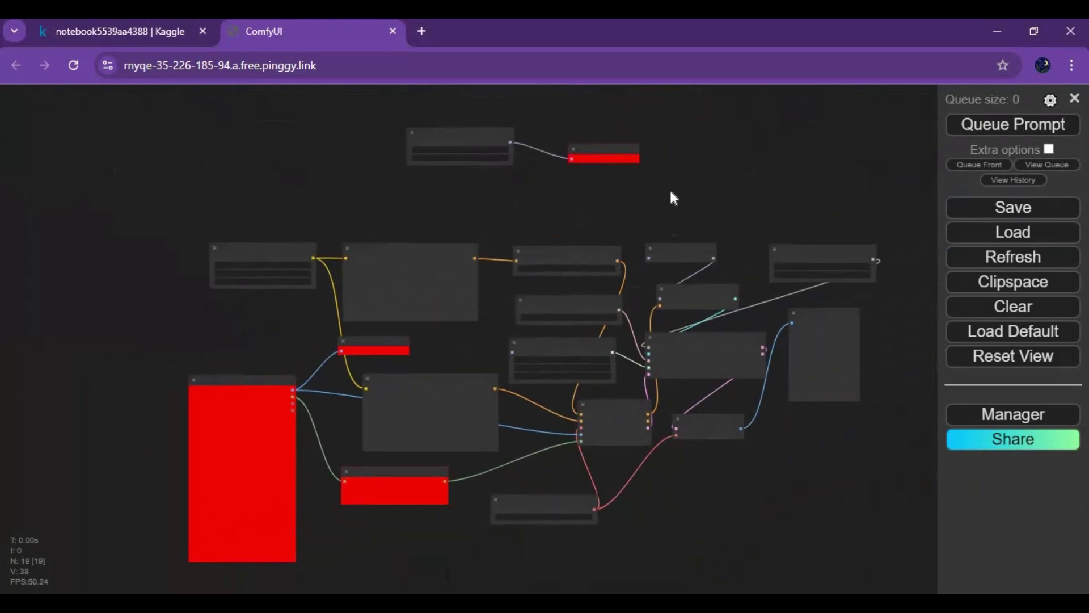
drag(684, 186, 752, 187)
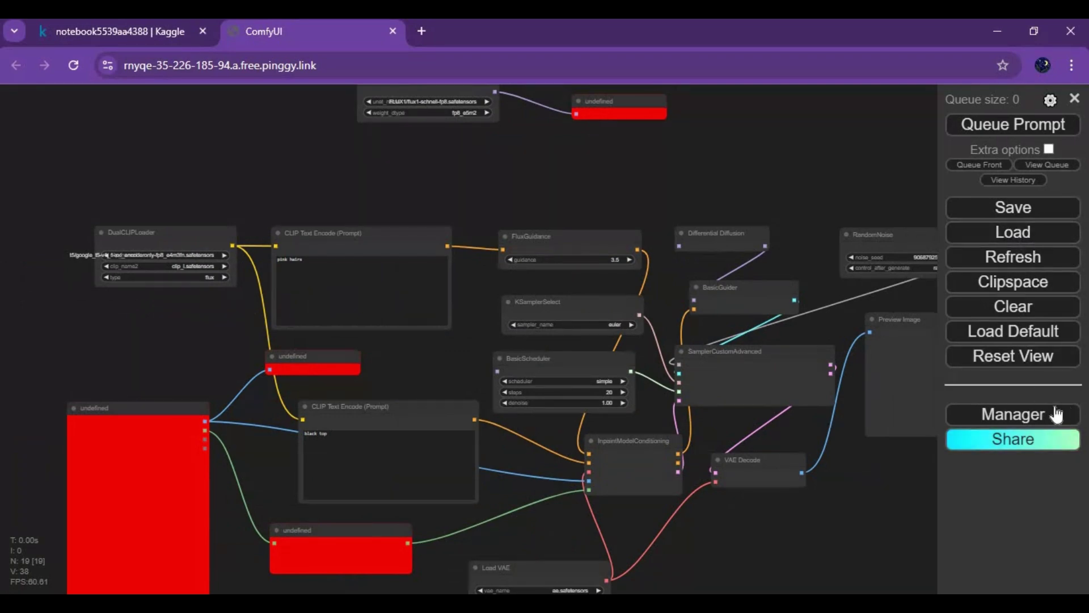
Step: Install Impact Pack, Use Everywhere and KJNodes via Manager's Install Missing Custom Nodes list
click(988, 415)
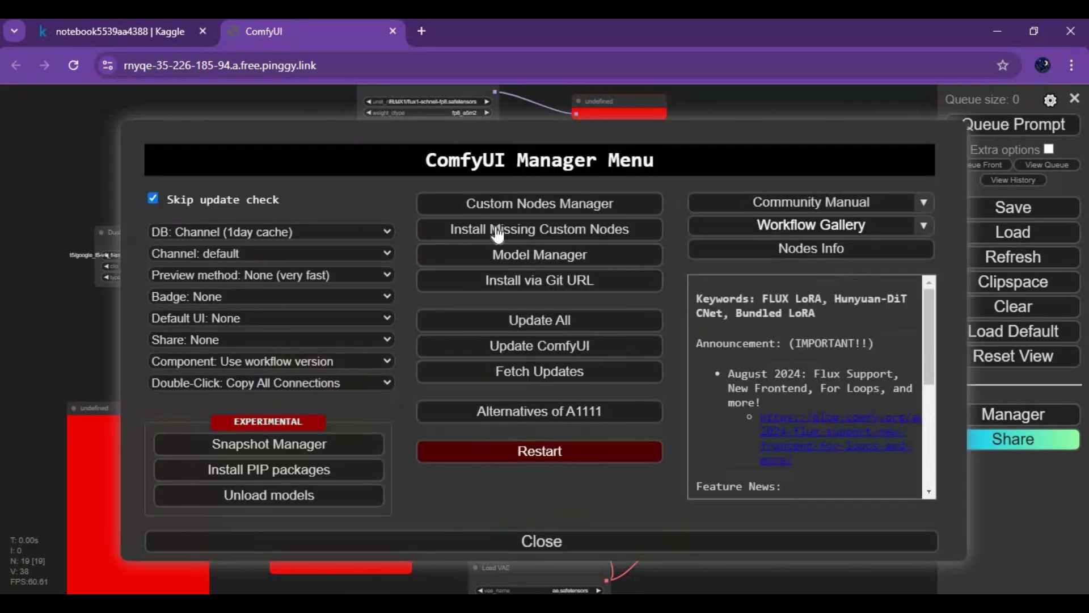
click(539, 229)
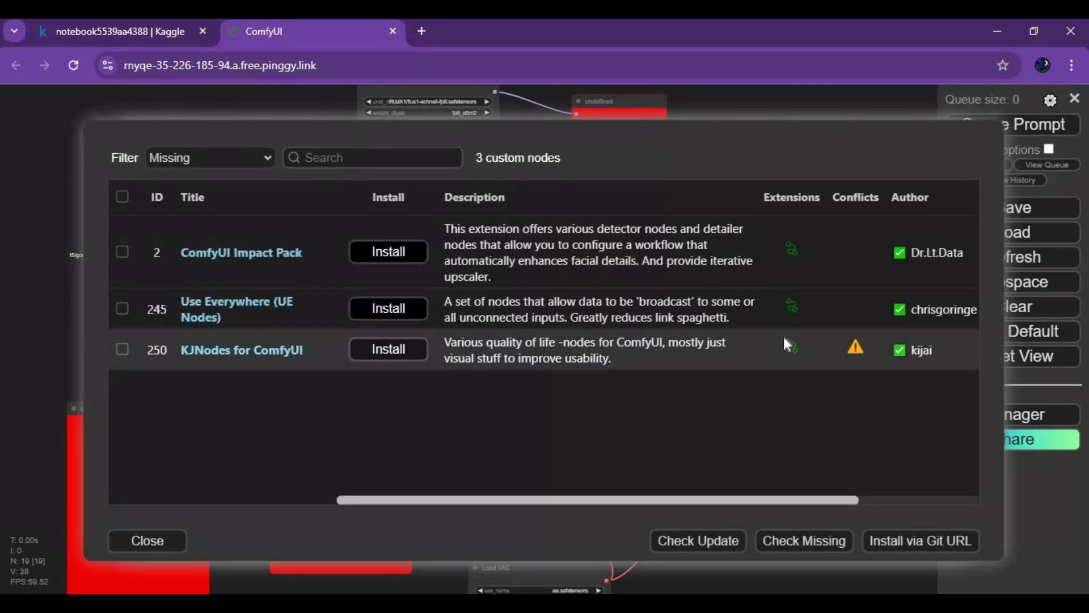
click(380, 255)
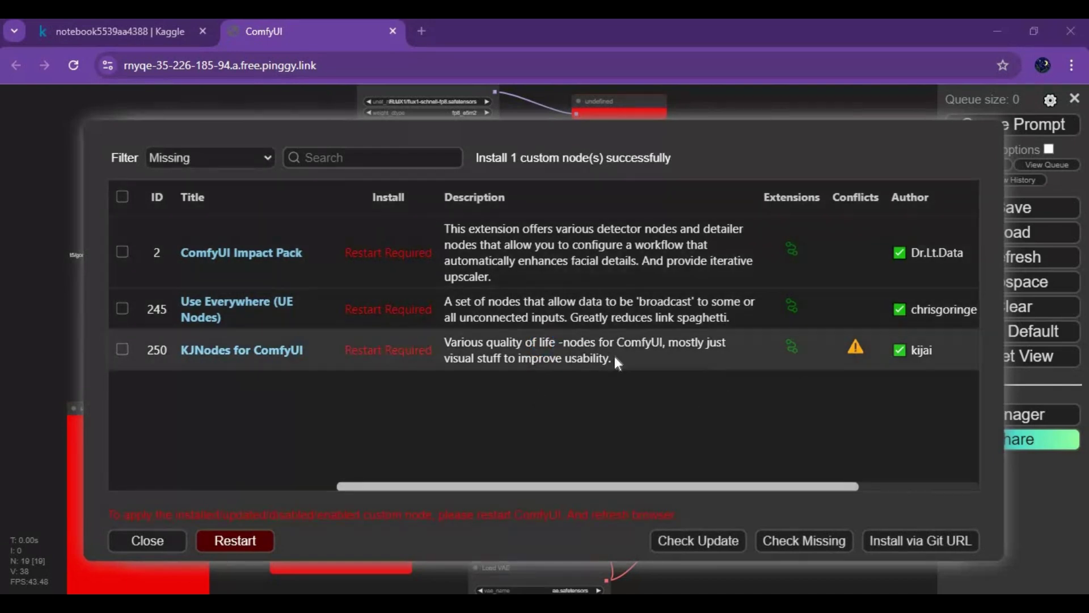
click(139, 540)
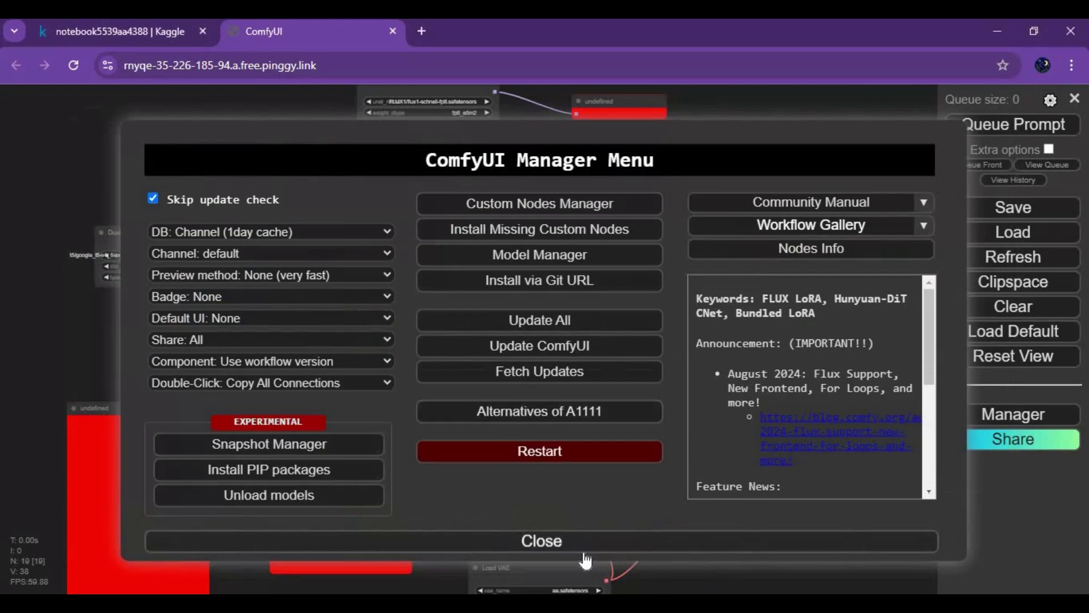
click(542, 542)
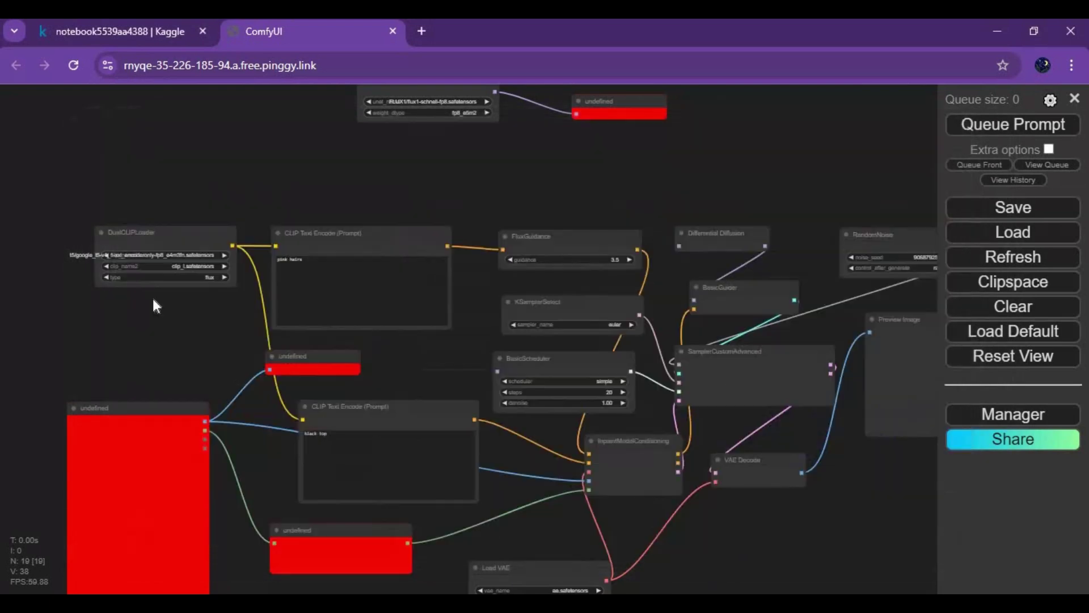
Step: Close the ComfyUI tab and stop the running Pinggy launch cell
click(392, 32)
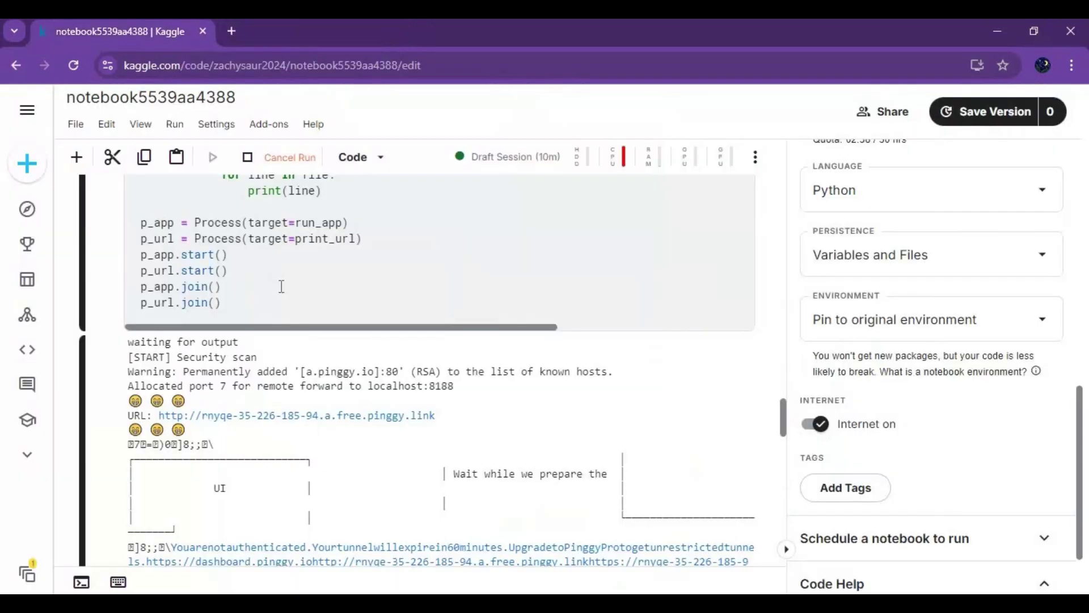
scroll(284, 283, up, 15)
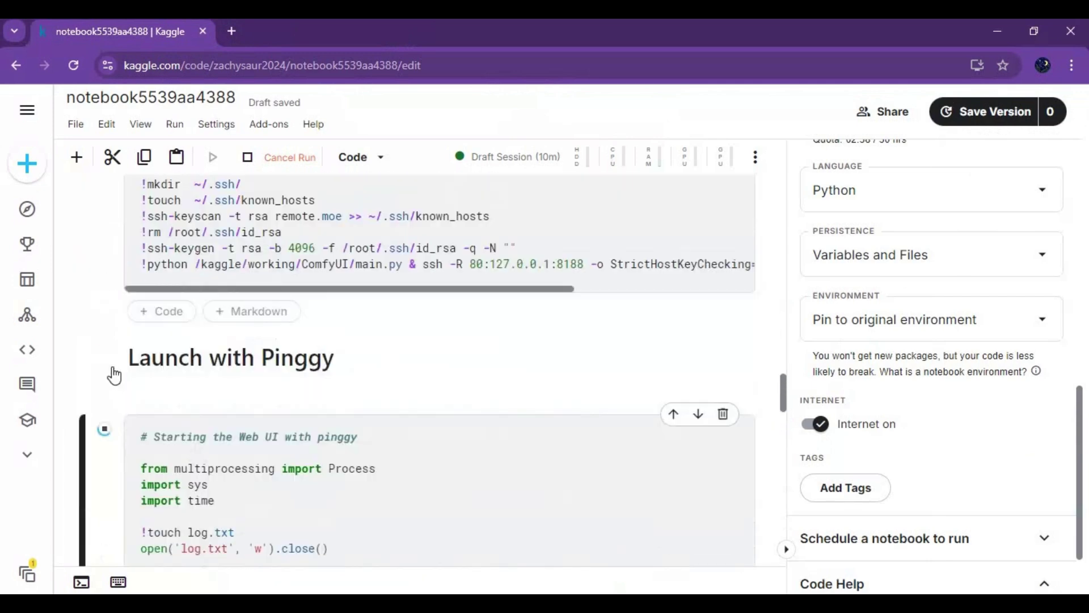
click(105, 344)
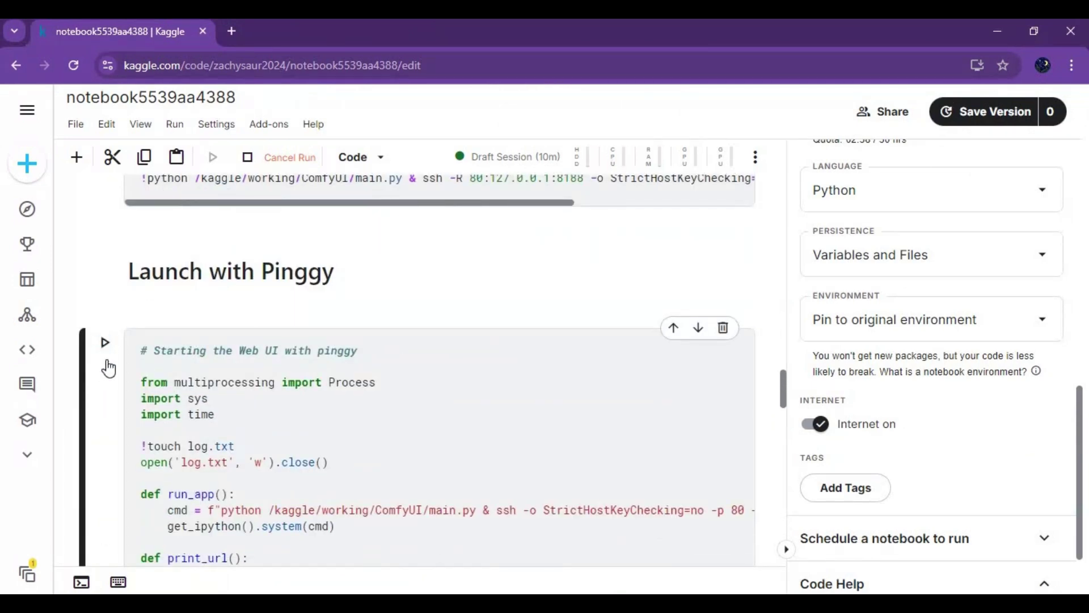
Step: Run the 'import os' wget cell to download ae.safetensors into ComfyUI/models/vae
scroll(336, 361, down, 15)
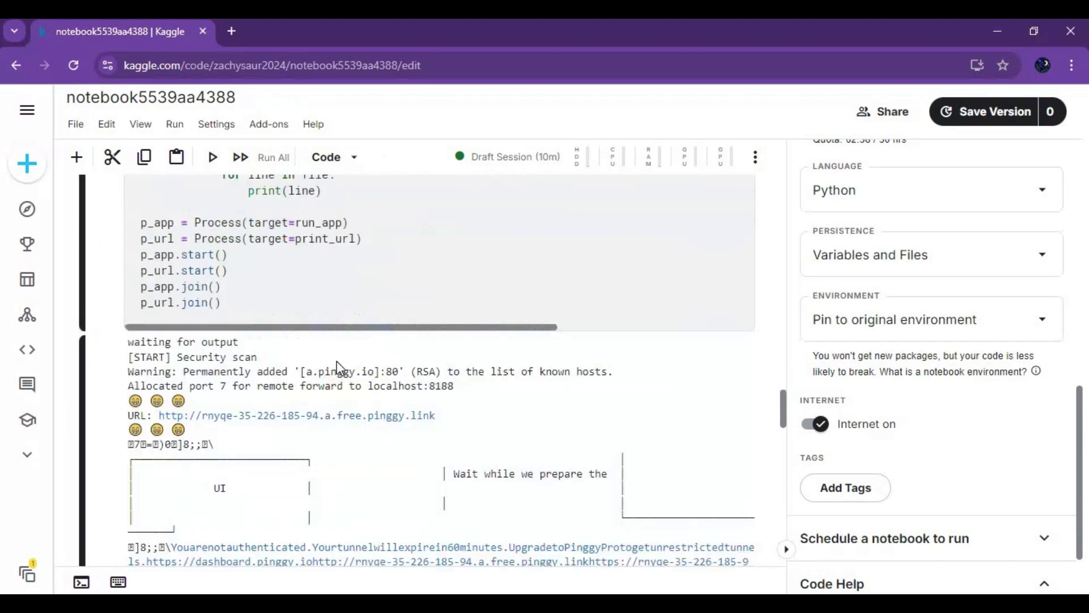
scroll(338, 365, down, 20)
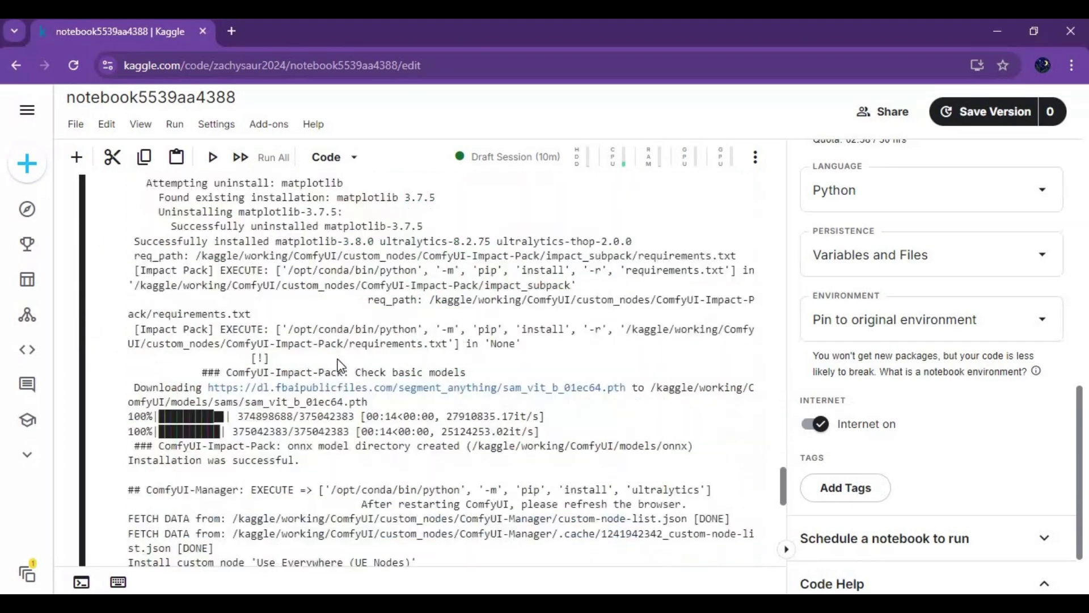
scroll(338, 364, down, 10)
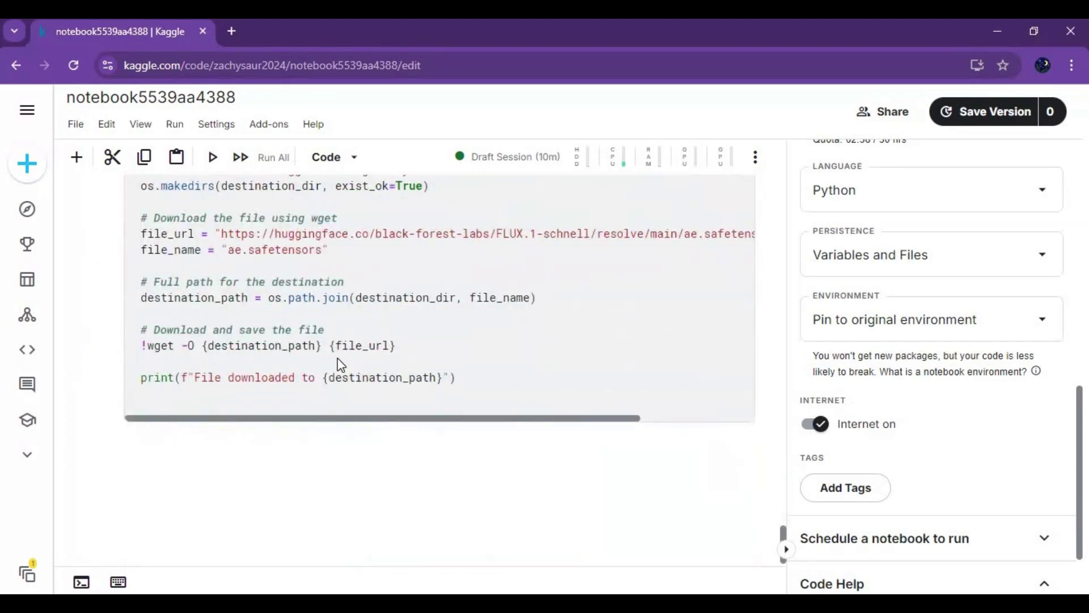
scroll(338, 365, up, 5)
scroll(338, 365, down, 3)
click(107, 194)
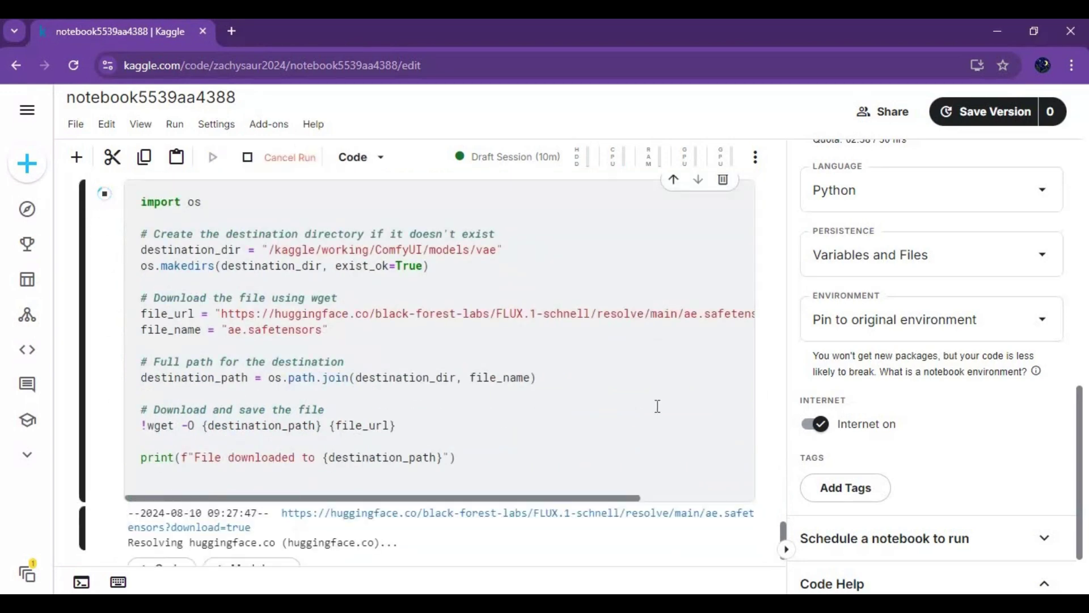
scroll(656, 412, down, 3)
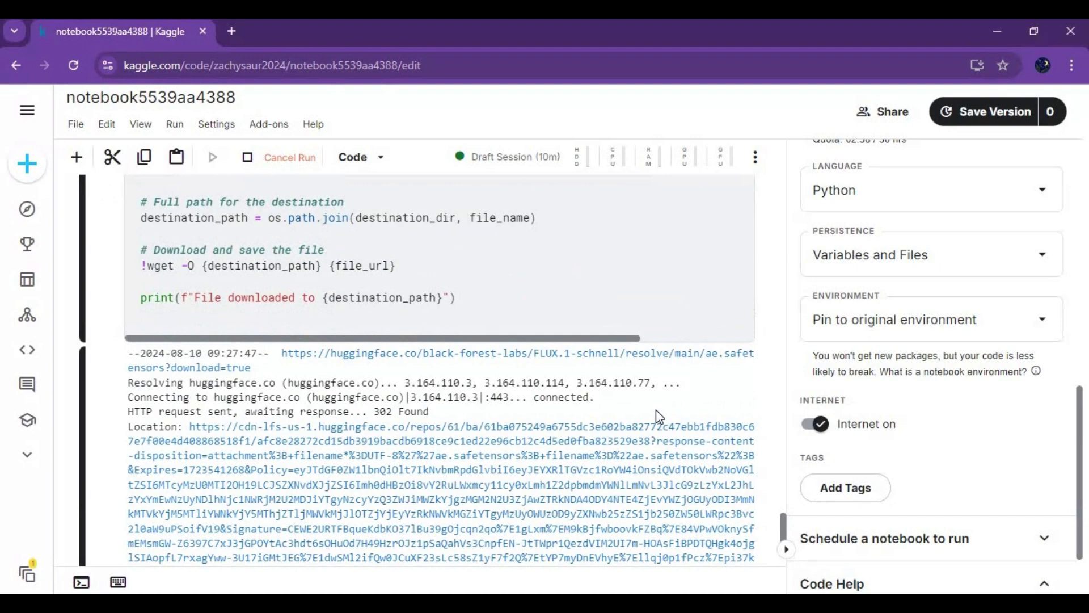
scroll(656, 409, down, 7)
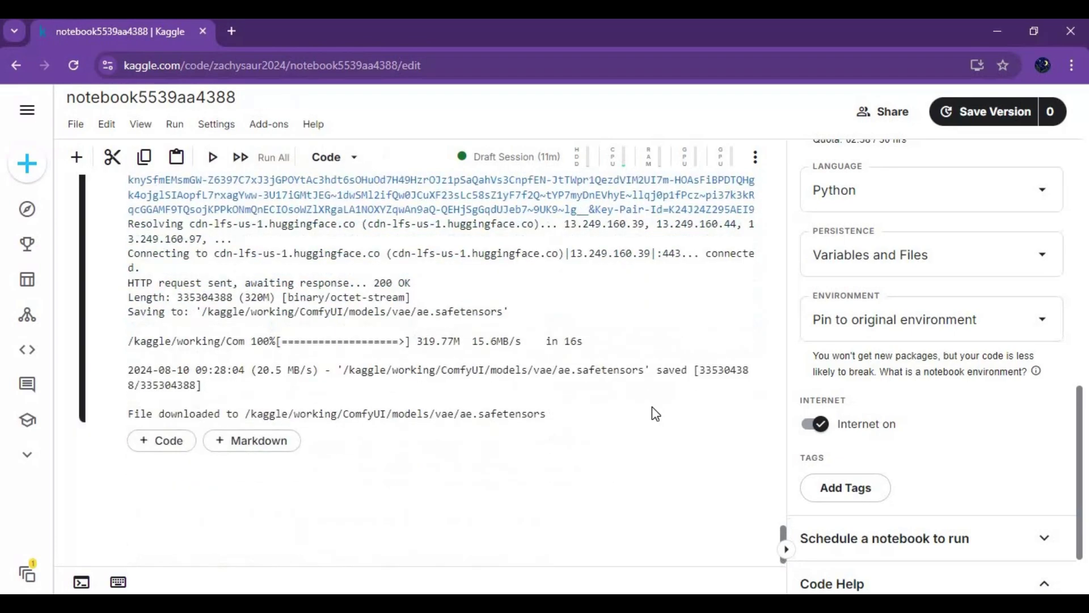
Step: Relaunch the Pinggy cell to restart ComfyUI with the new custom nodes
scroll(651, 407, up, 15)
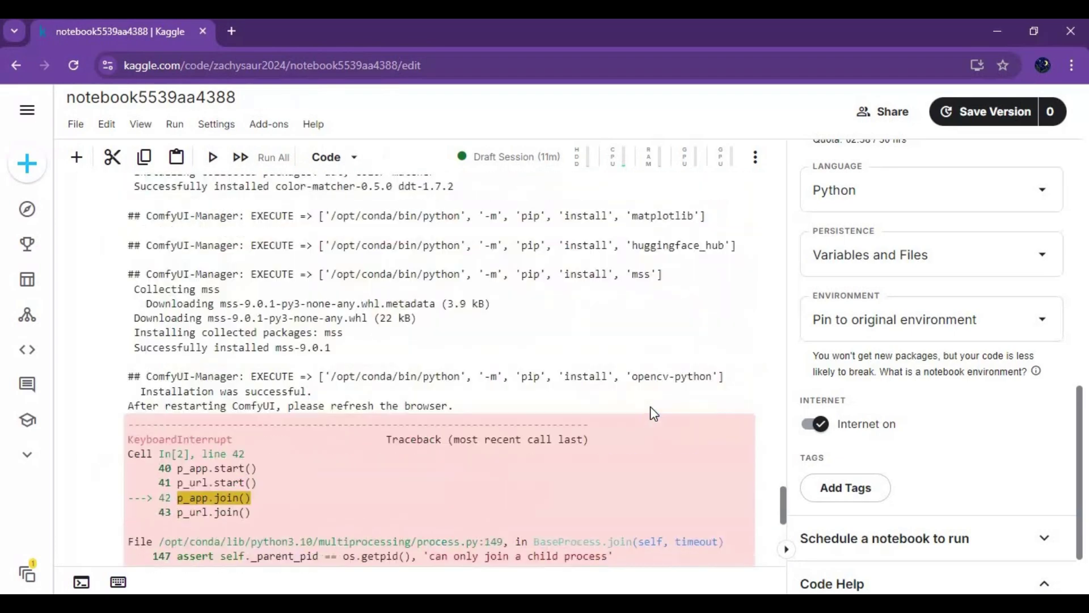
scroll(650, 406, up, 20)
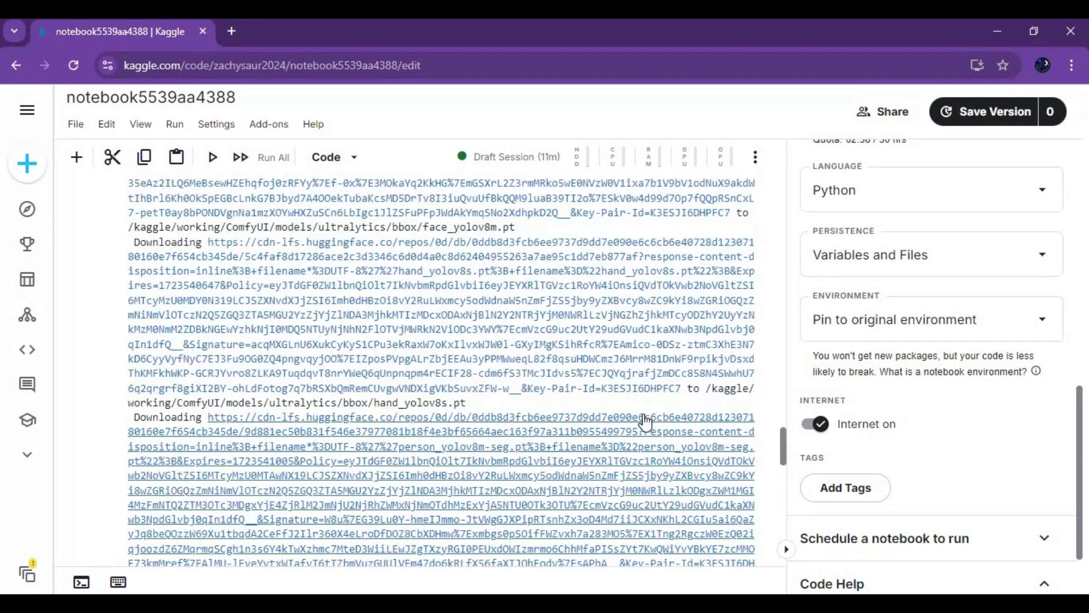
scroll(645, 422, up, 20)
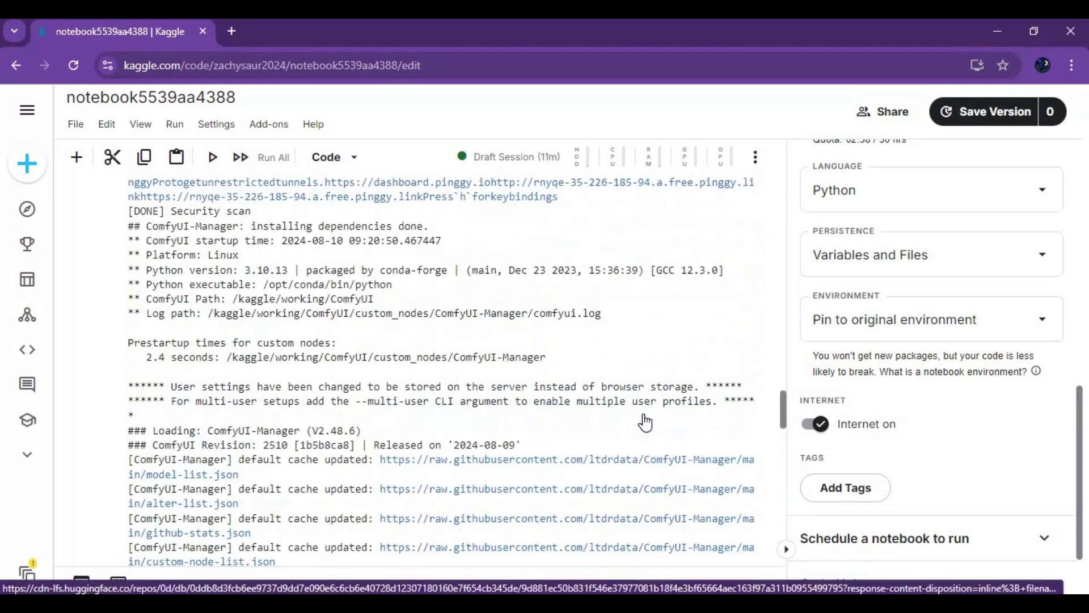
scroll(645, 422, up, 20)
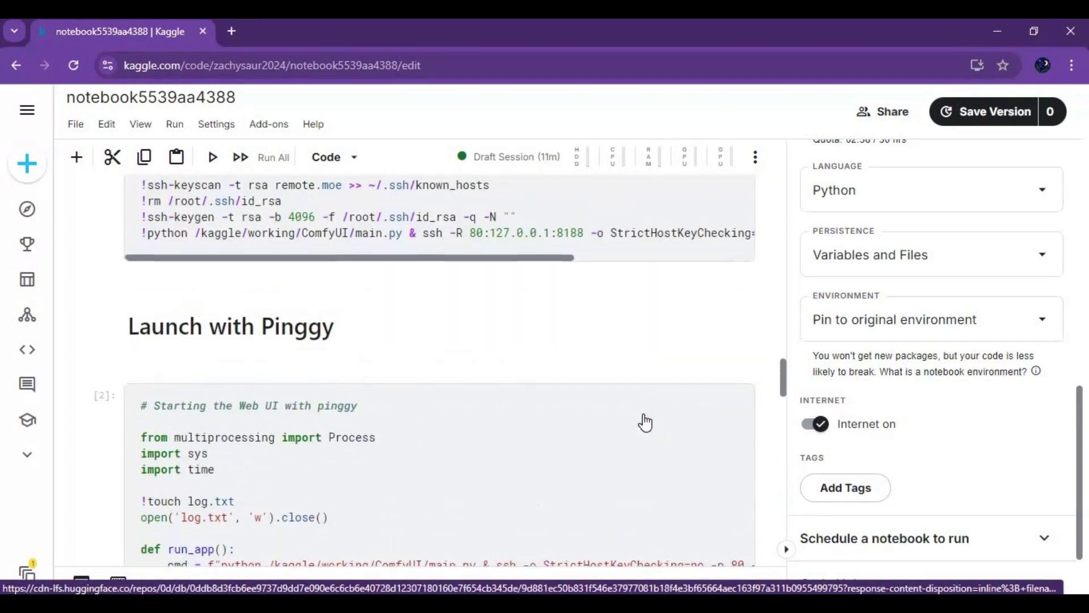
scroll(645, 423, down, 3)
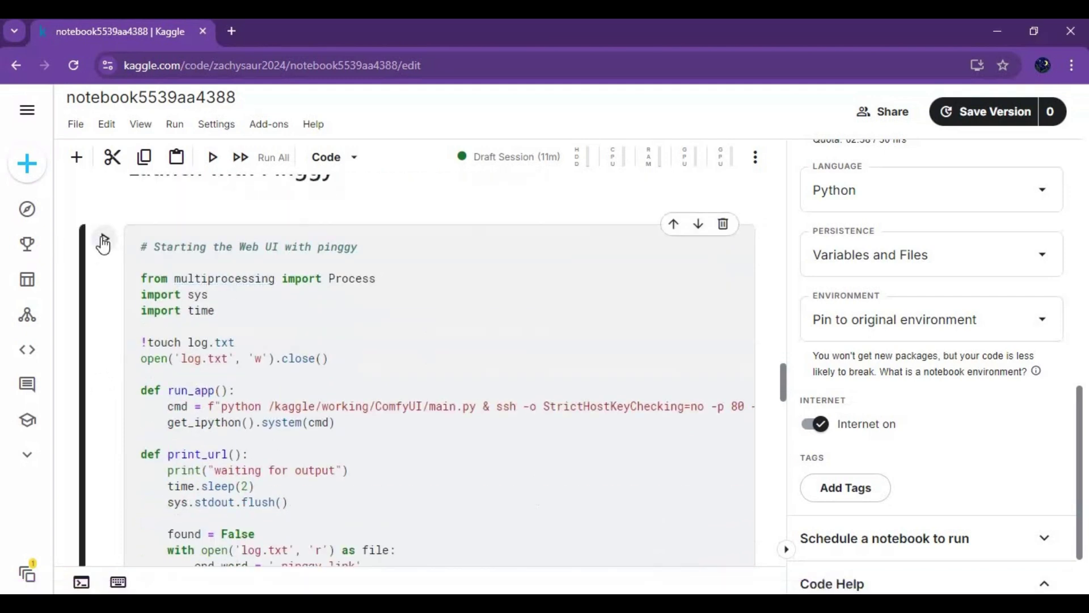
click(103, 244)
Step: Find the new free.pinggy.link URL in the cell output and open ComfyUI in a new tab
scroll(361, 377, down, 8)
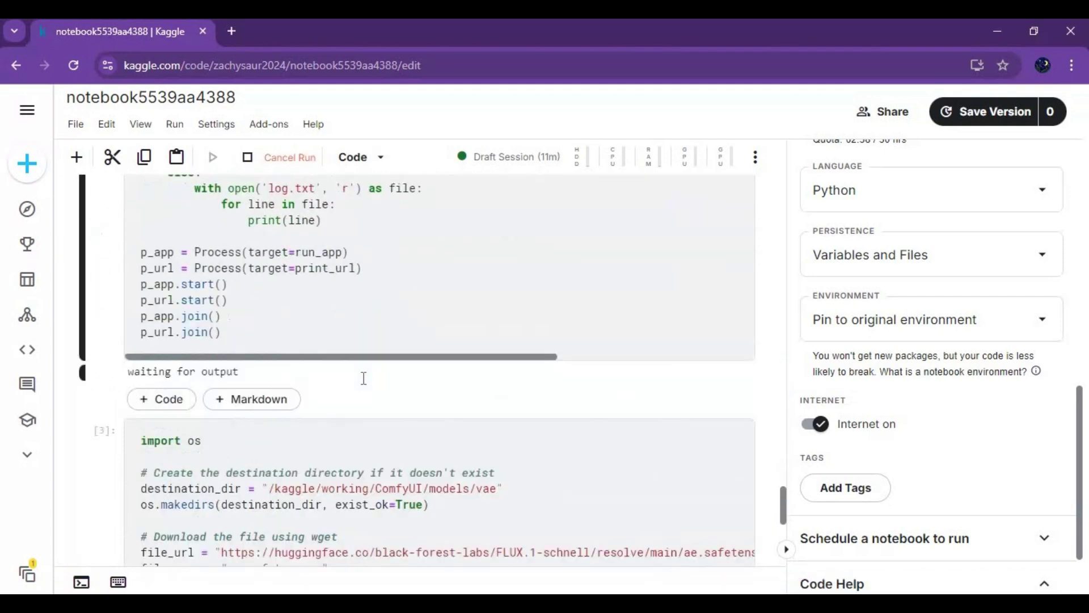
scroll(364, 378, down, 1)
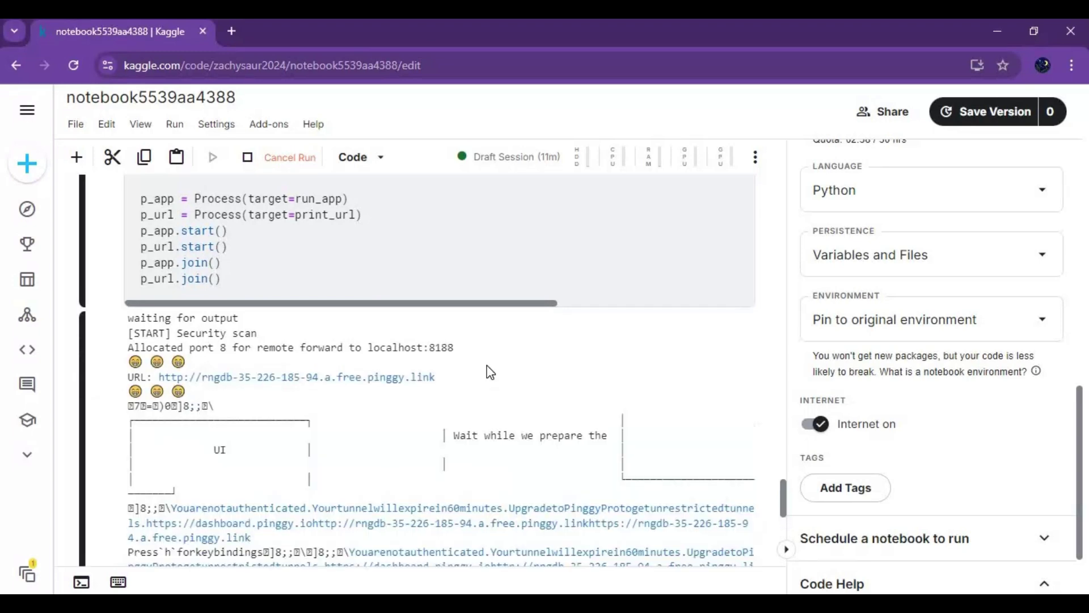
scroll(485, 368, down, 4)
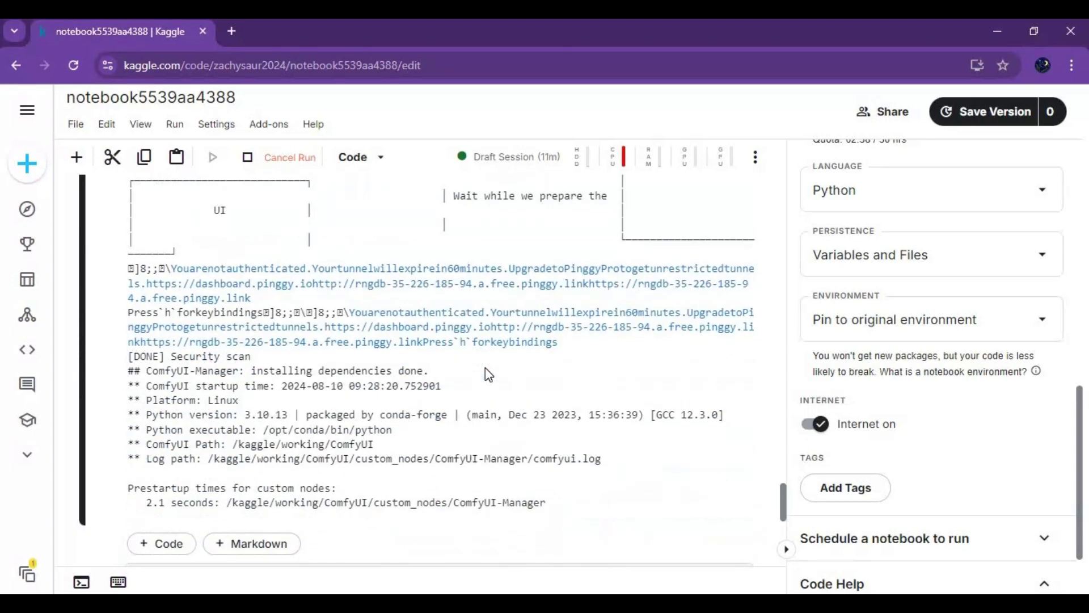
scroll(486, 375, down, 4)
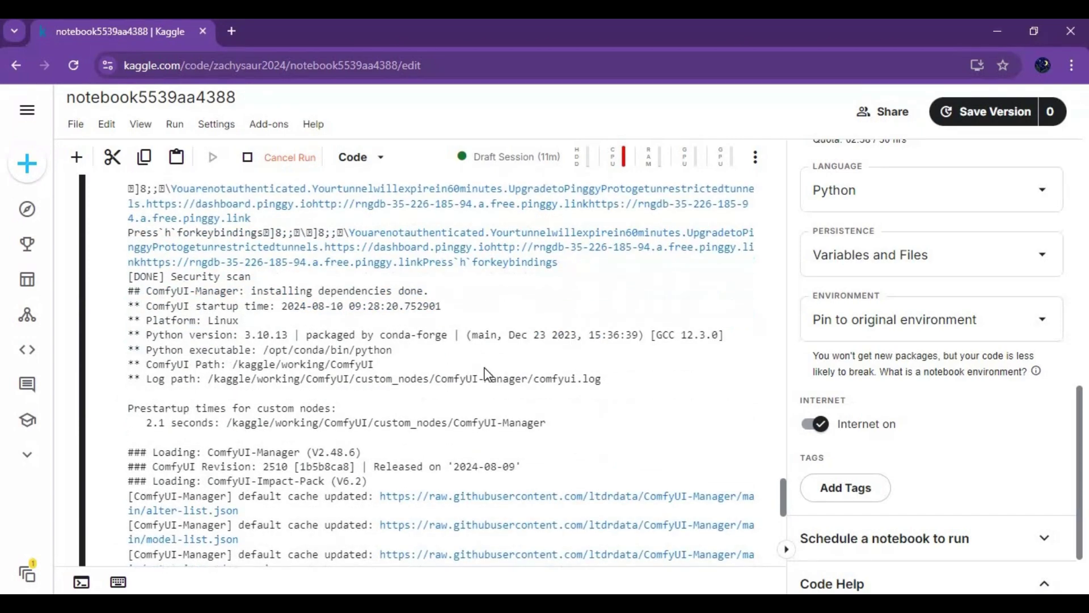
scroll(484, 366, down, 12)
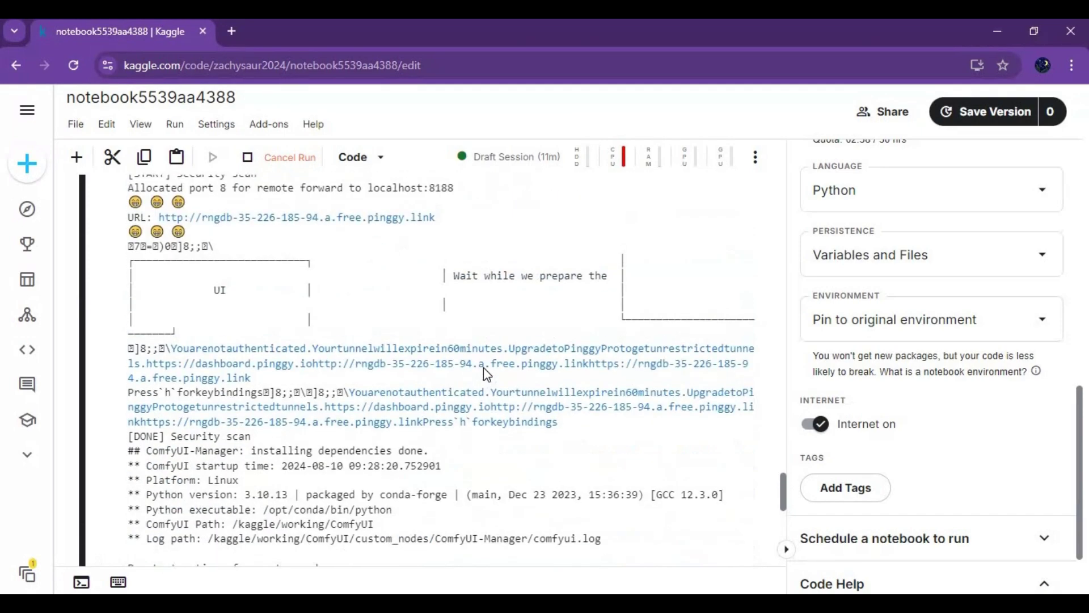
scroll(483, 366, up, 3)
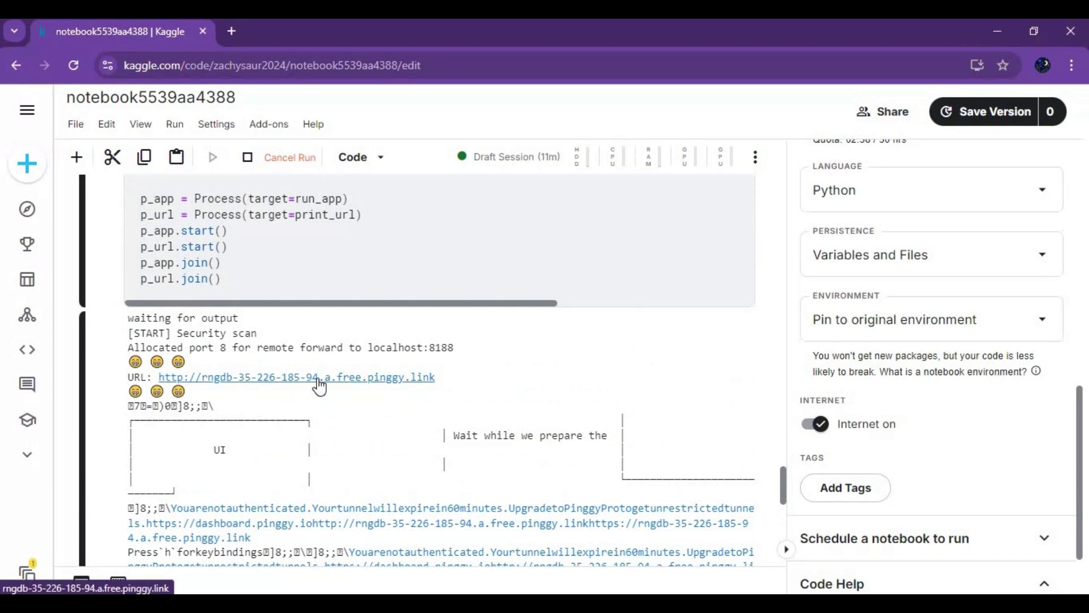
click(318, 379)
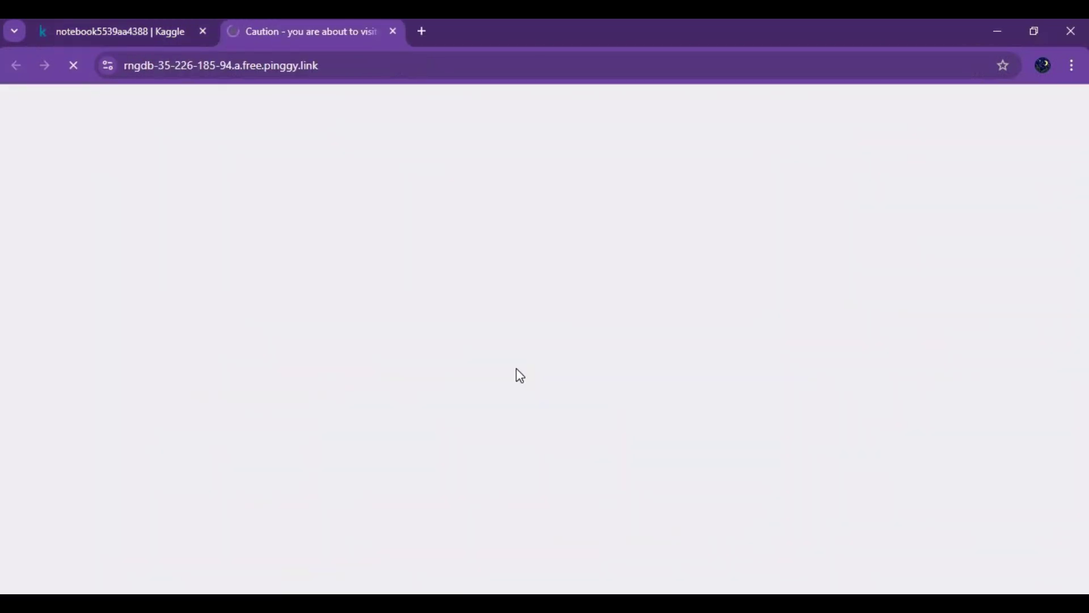
Step: Enter ComfyUI past the tunnel warning and load the fluxinpaint.json workflow onto the canvas
click(475, 349)
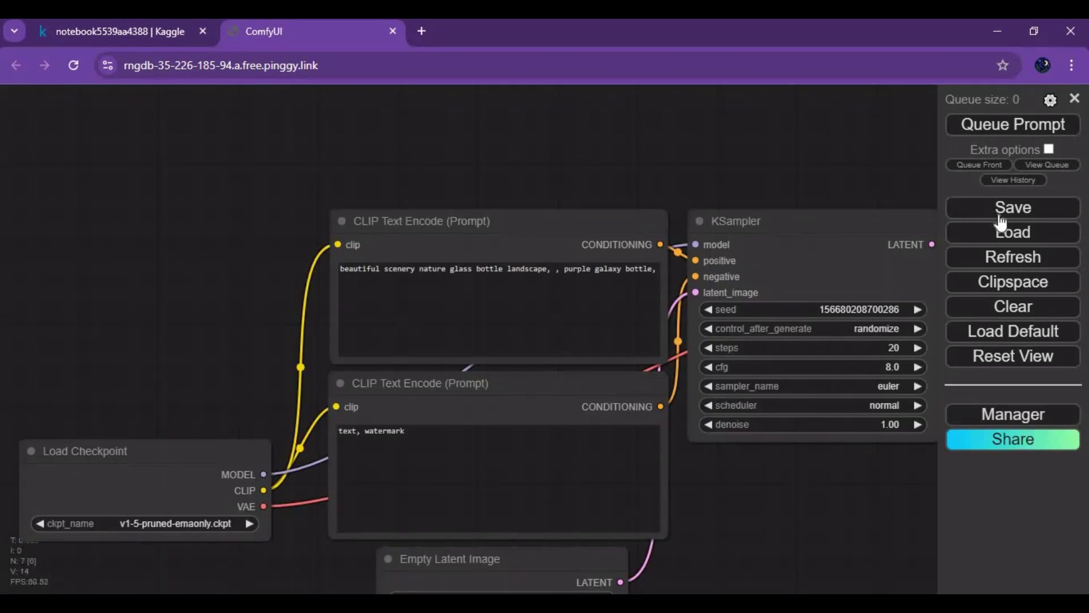
click(1020, 231)
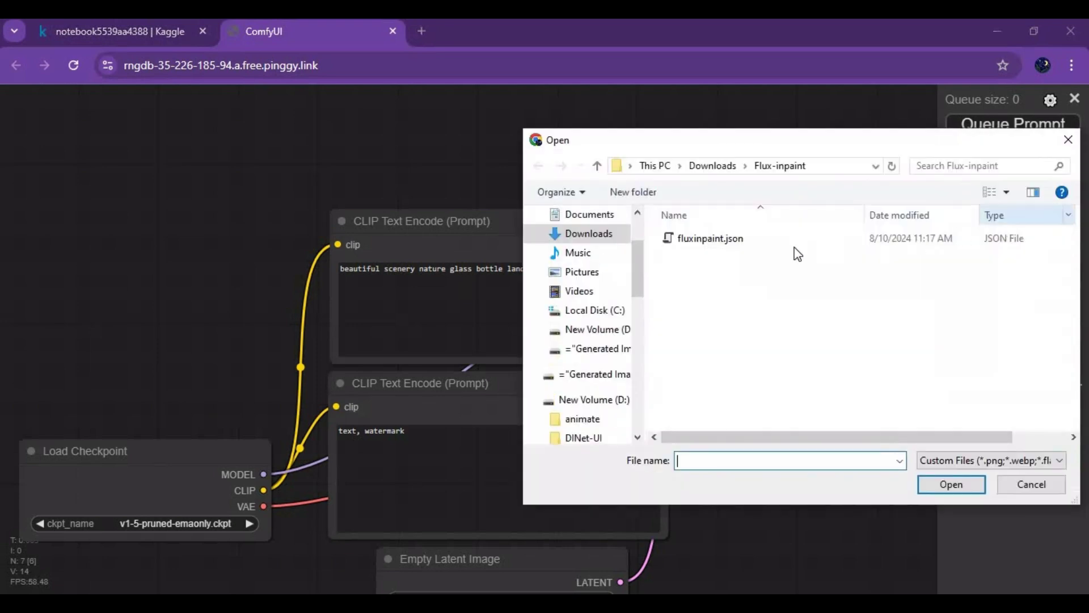
click(697, 240)
double_click(686, 239)
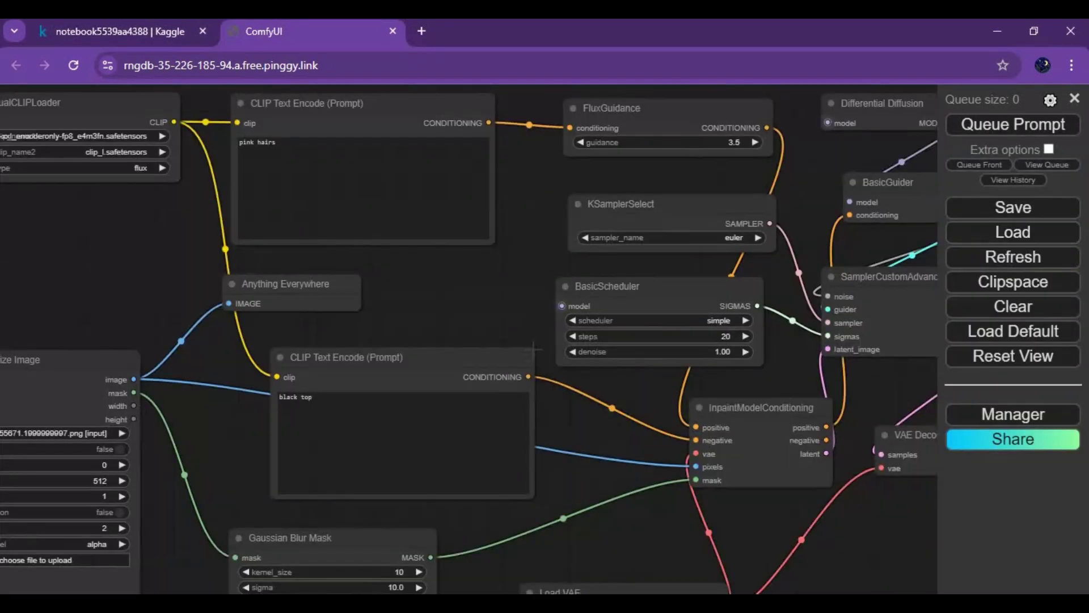
Step: Look over the loaded Flux inpaint graph and bring up the ComfyUI Manager menu
scroll(534, 348, down, 3)
scroll(648, 316, left, 5)
scroll(745, 210, down, 2)
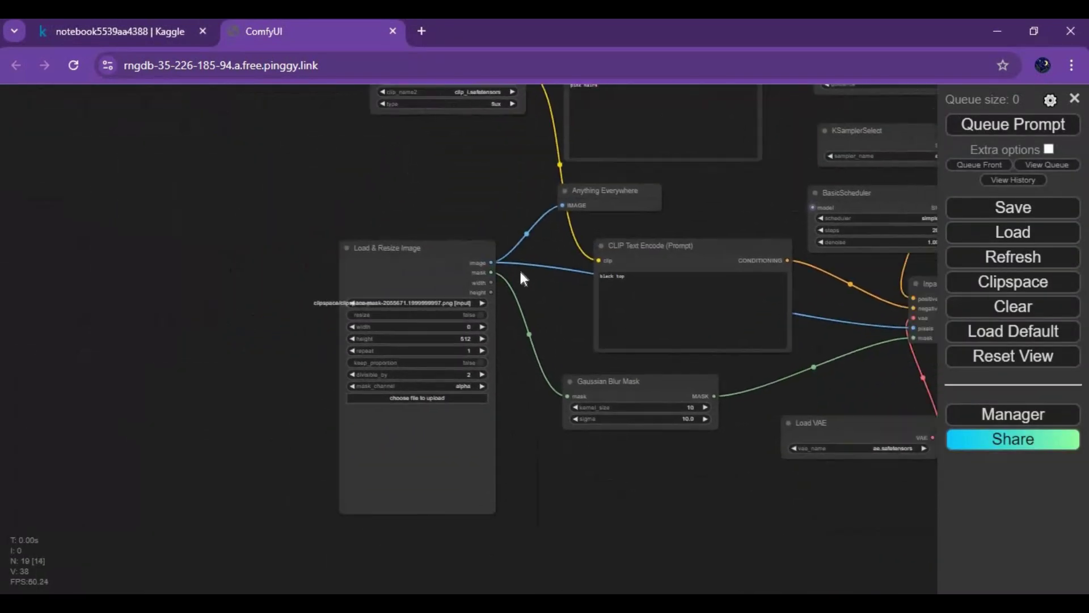
scroll(519, 268, right, 3)
scroll(283, 315, up, 5)
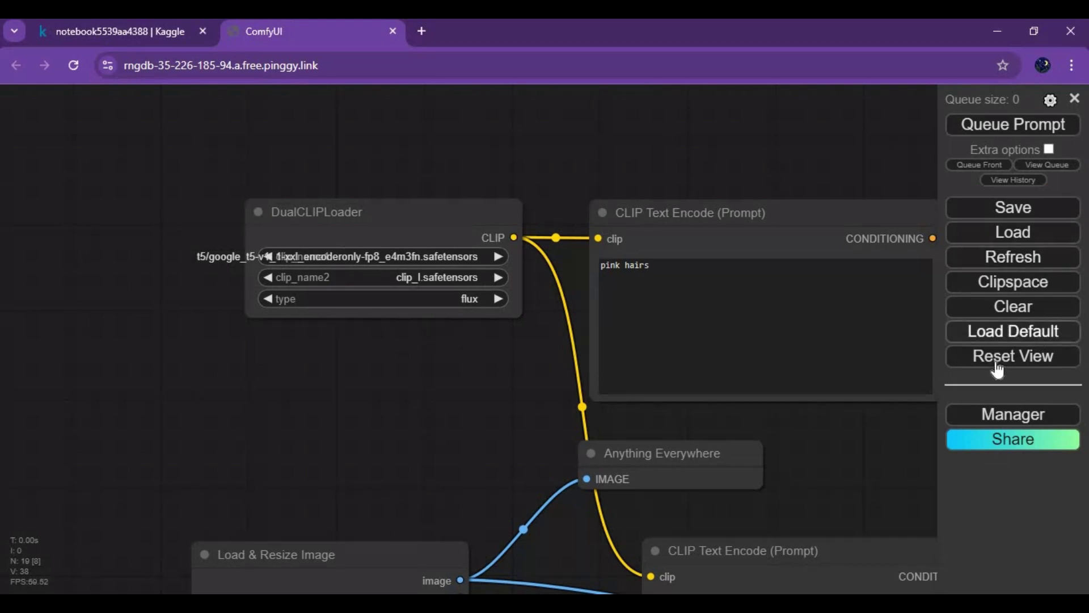
click(1004, 417)
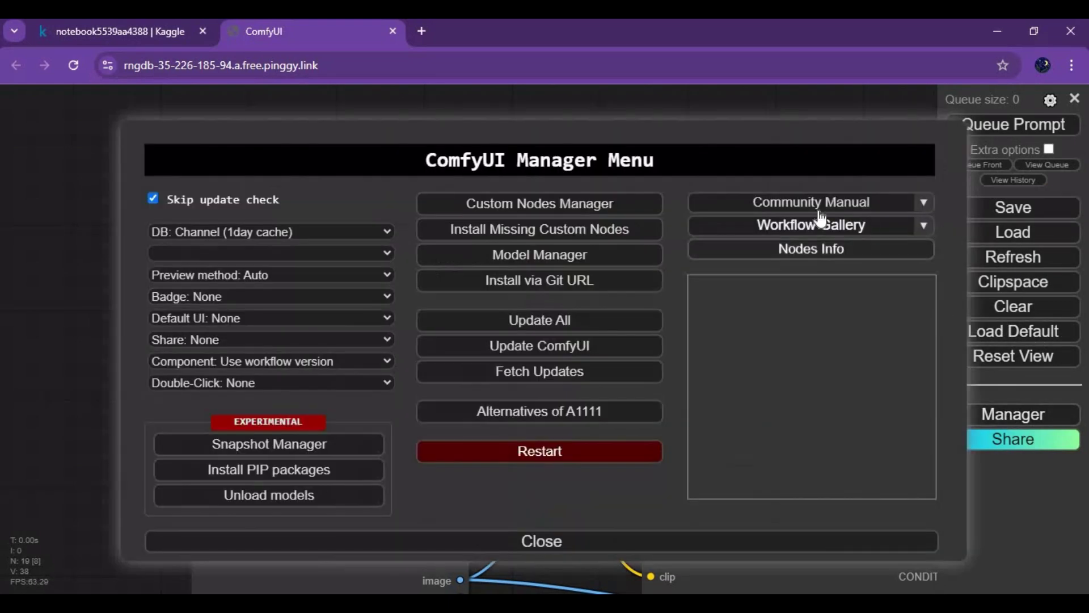
Step: Open the Model Manager and search its model list for 'flux'
click(542, 257)
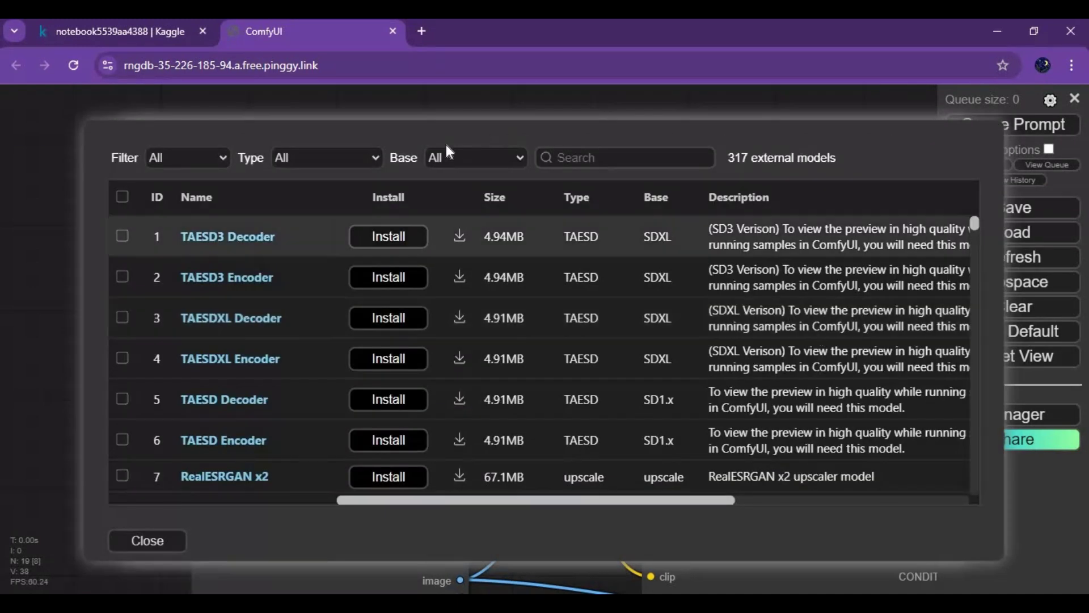
click(610, 159)
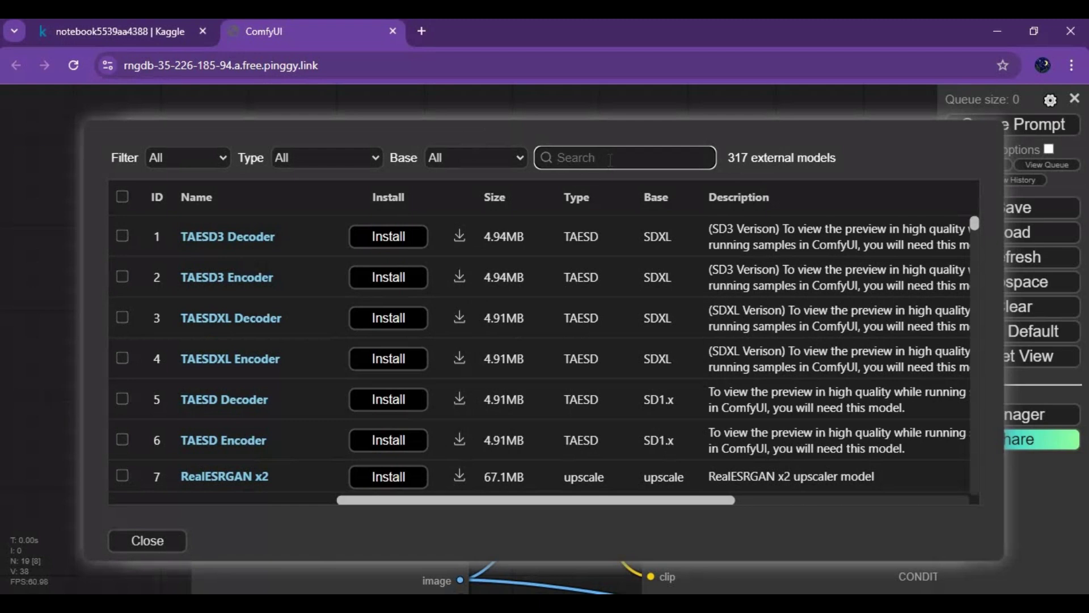
text(f)
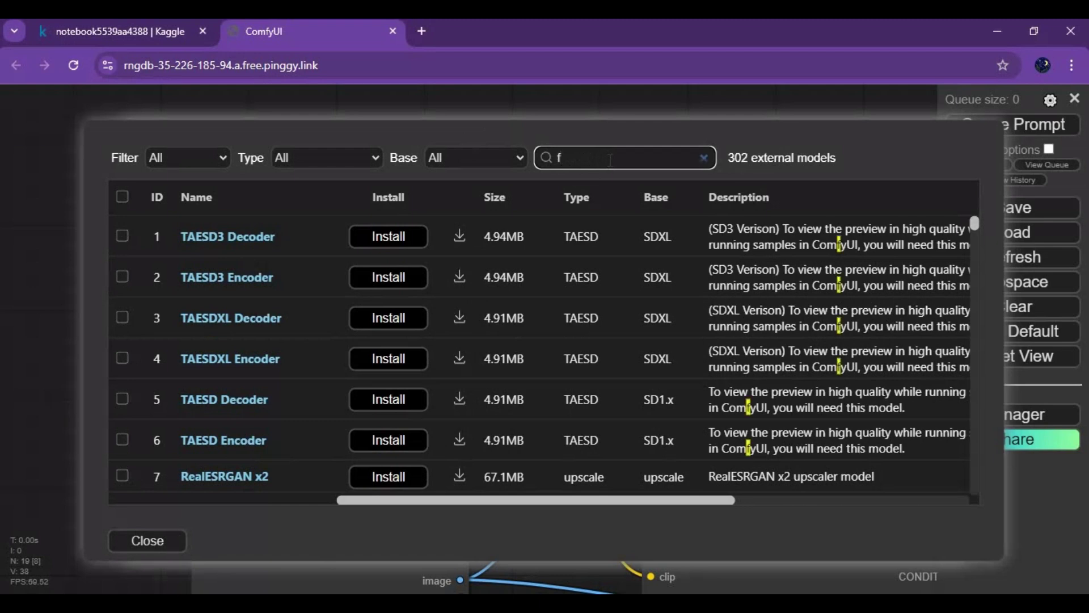
text(lux)
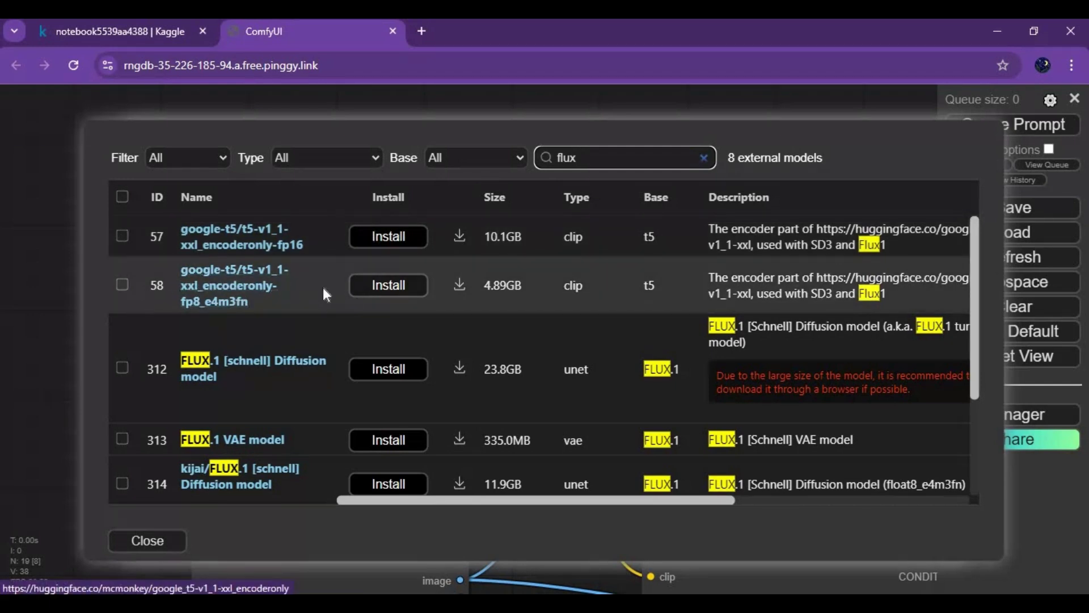
Step: Install the google-t5 fp8_e4m3fn text encoder, FLUX.1 VAE and kijai FLUX.1 [schnell] fp8 model
click(379, 287)
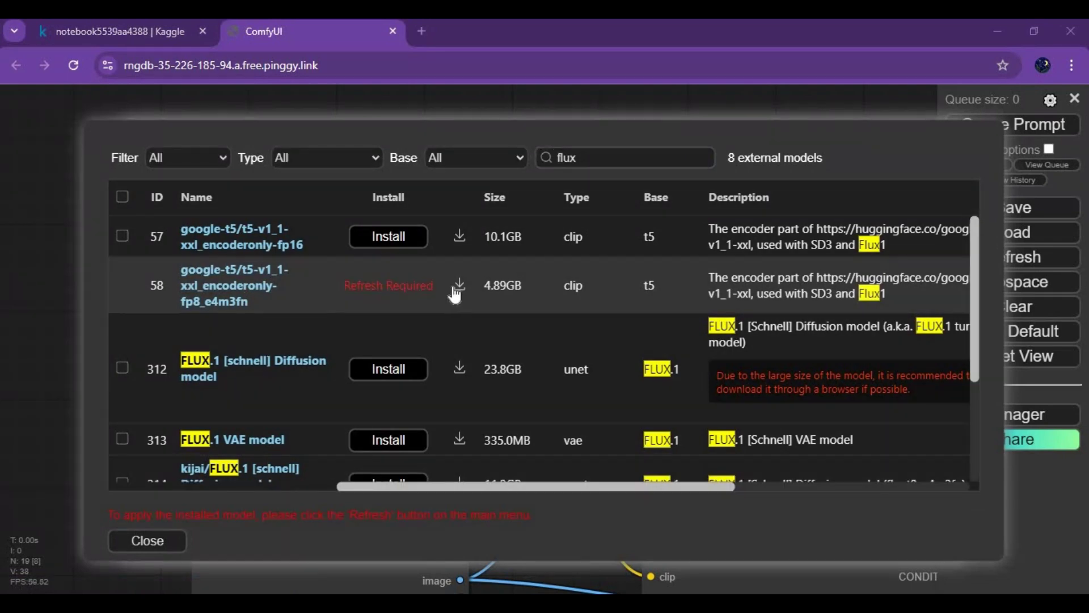
scroll(472, 297, down, 2)
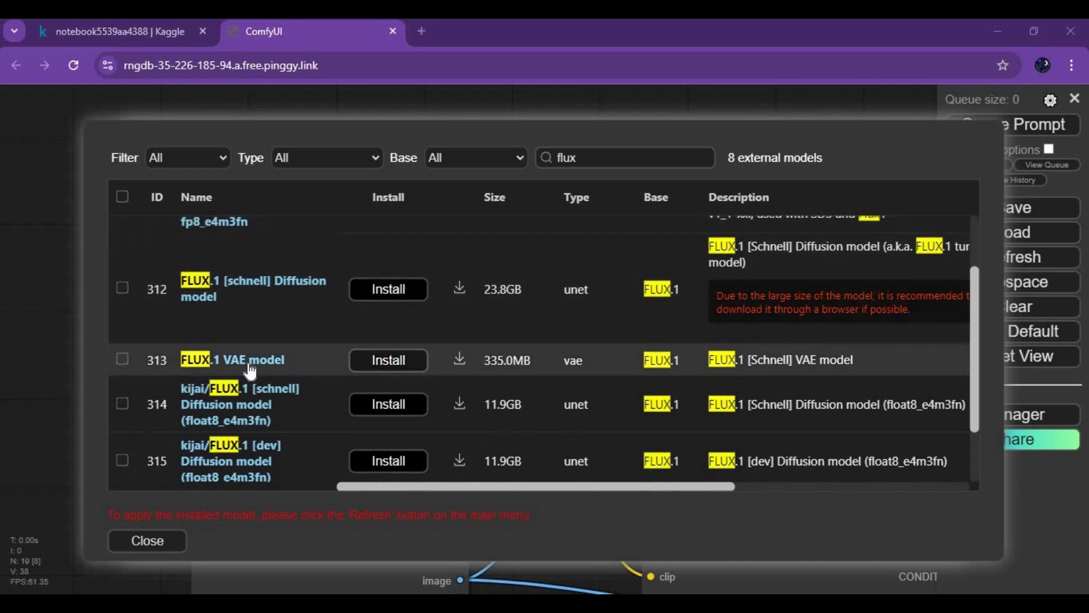
click(396, 364)
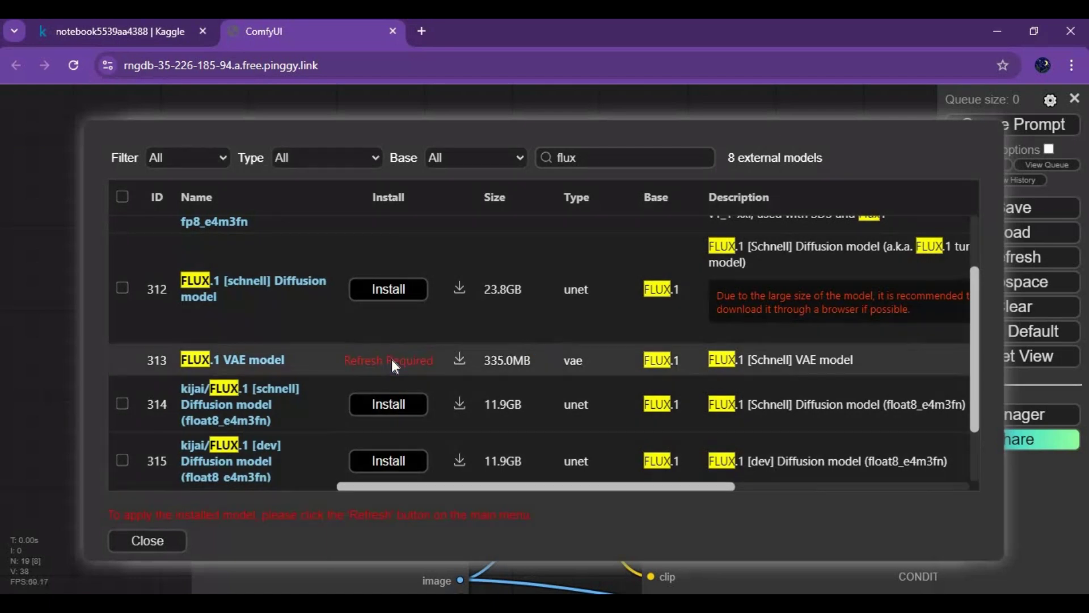
scroll(414, 360, down, 1)
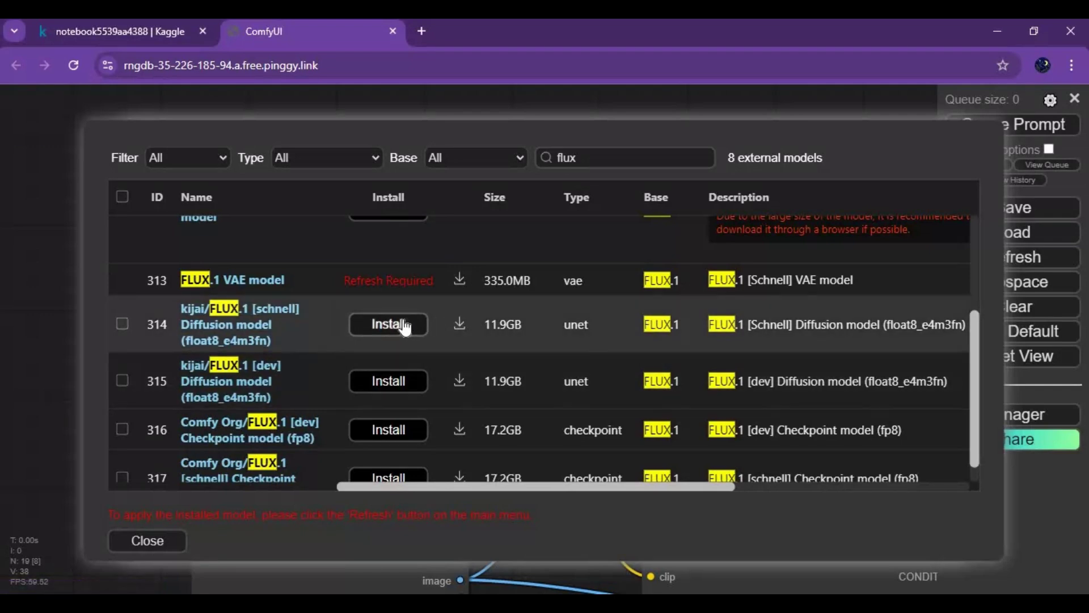
click(407, 327)
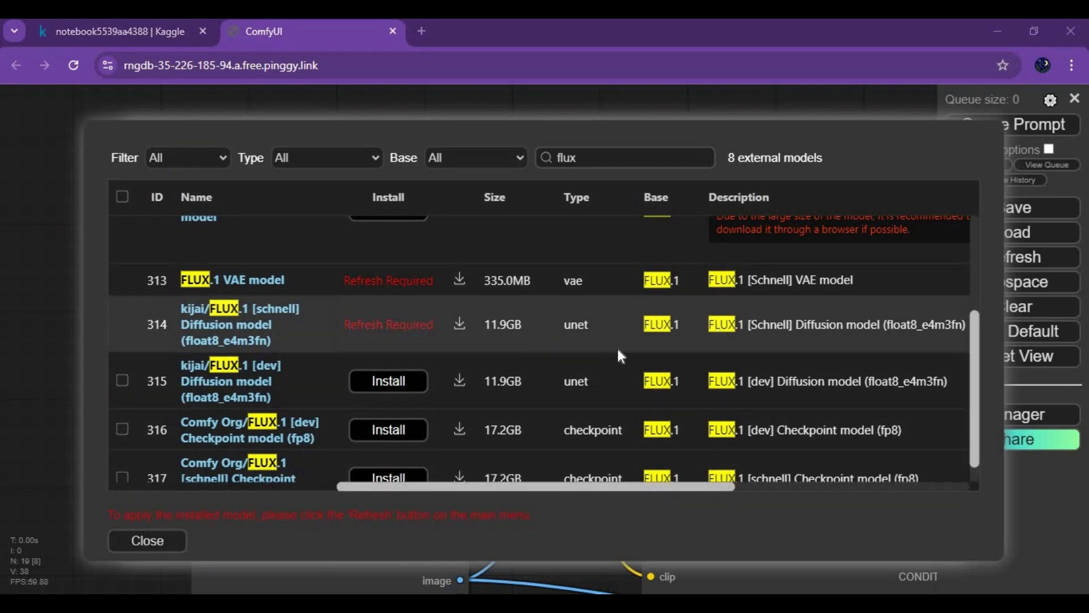
Step: Search the models for 'clip', install the comfyanonymous clip_l model, and close the list
scroll(618, 355, up, 3)
double_click(597, 157)
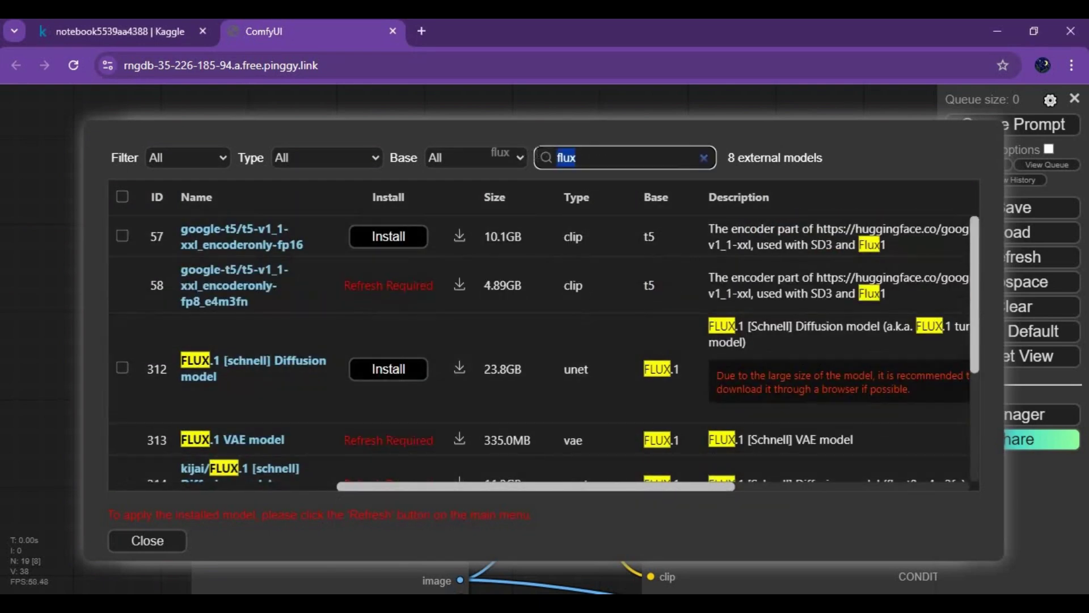
text(clip)
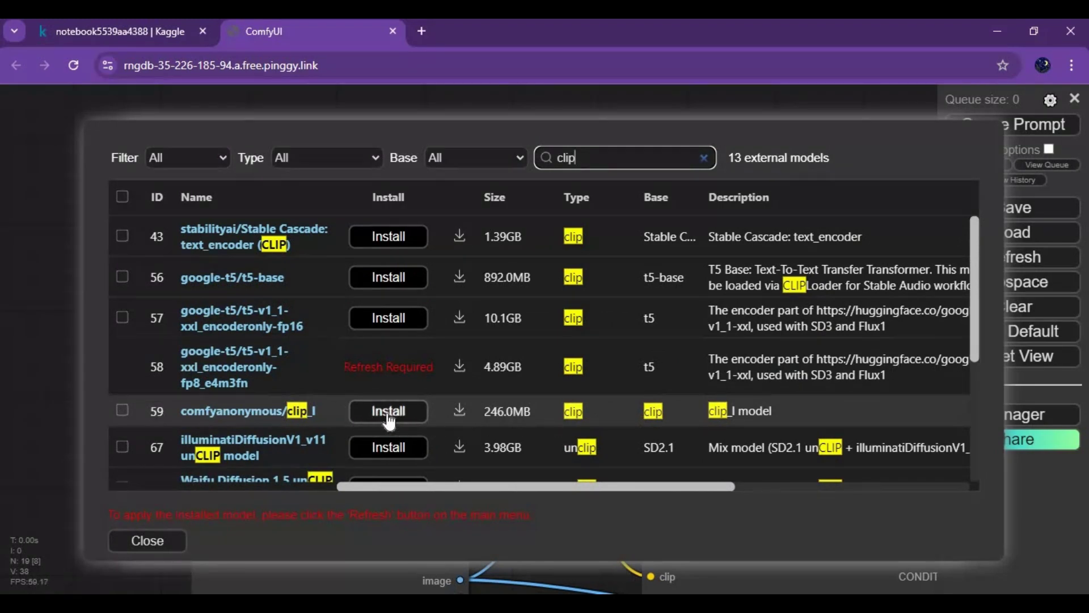
click(386, 410)
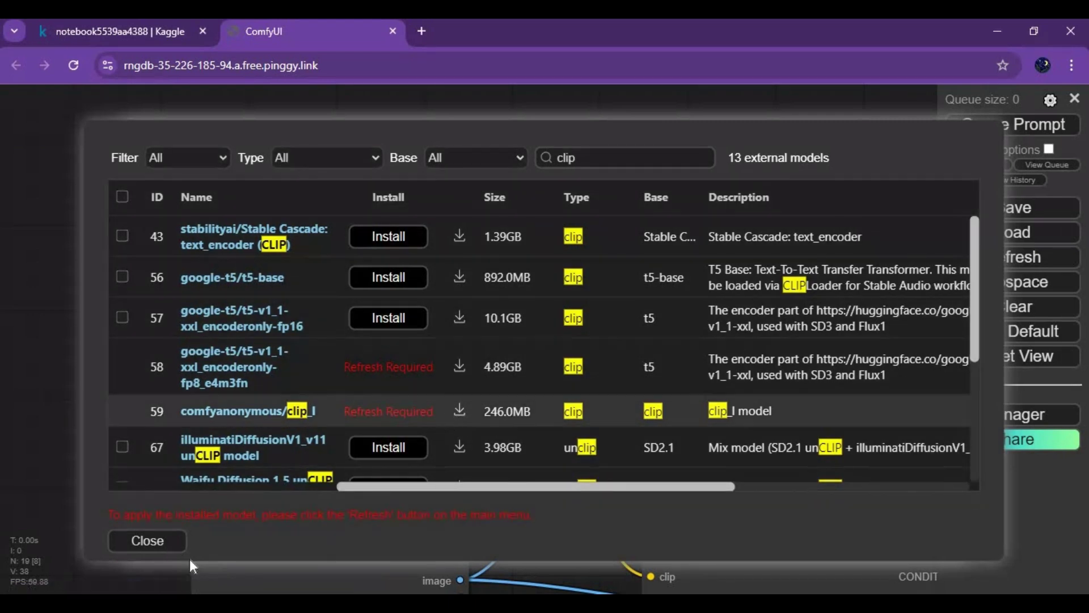
click(164, 547)
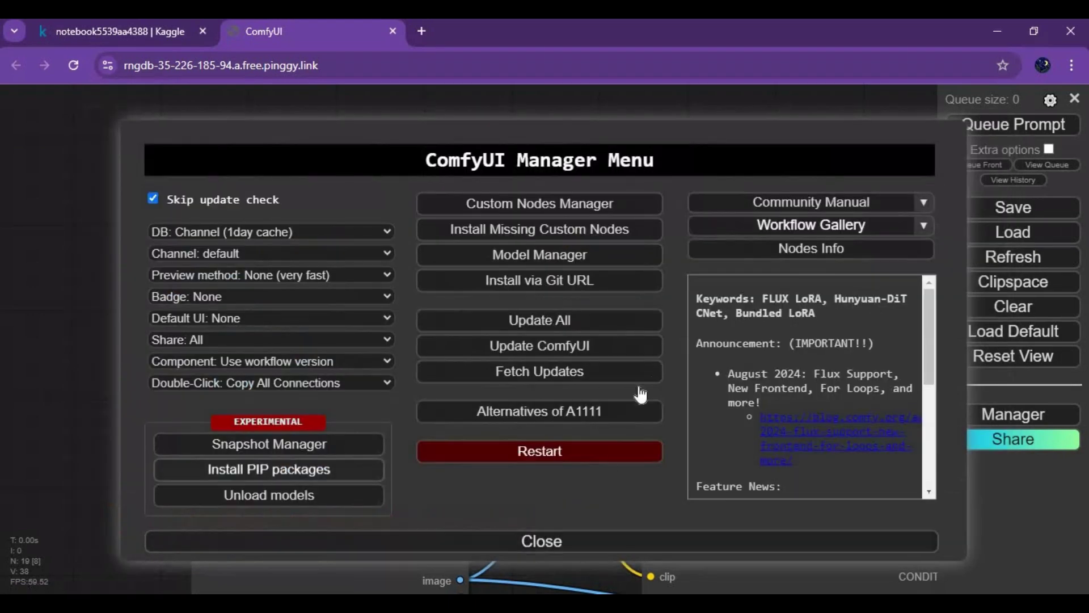
Step: Close the Manager and set DualCLIPLoader's clip_name2 to clip_l.safetensors
click(542, 540)
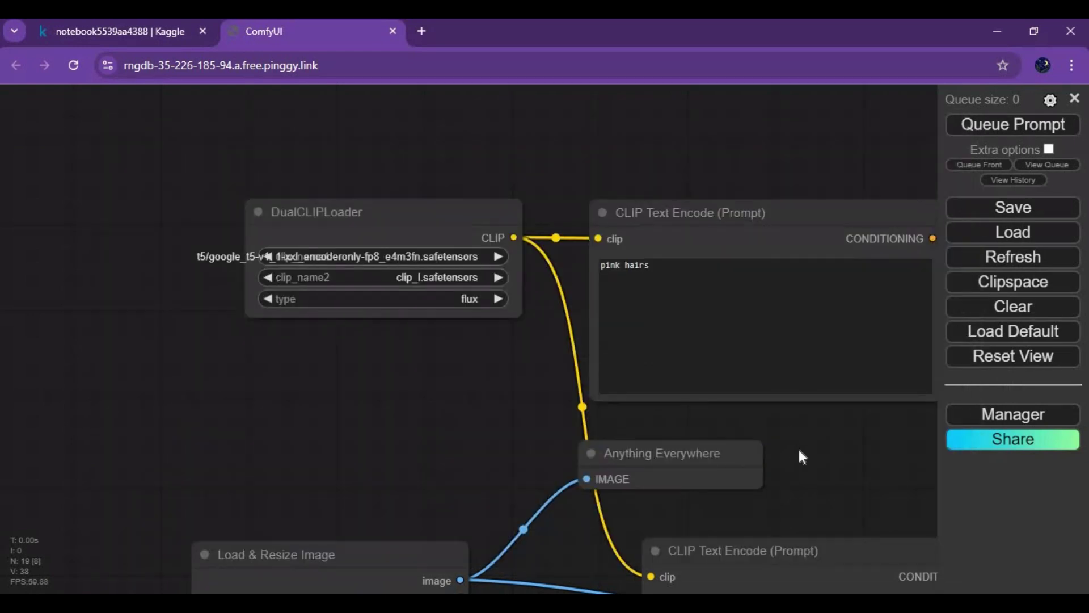
scroll(800, 451, down, 4)
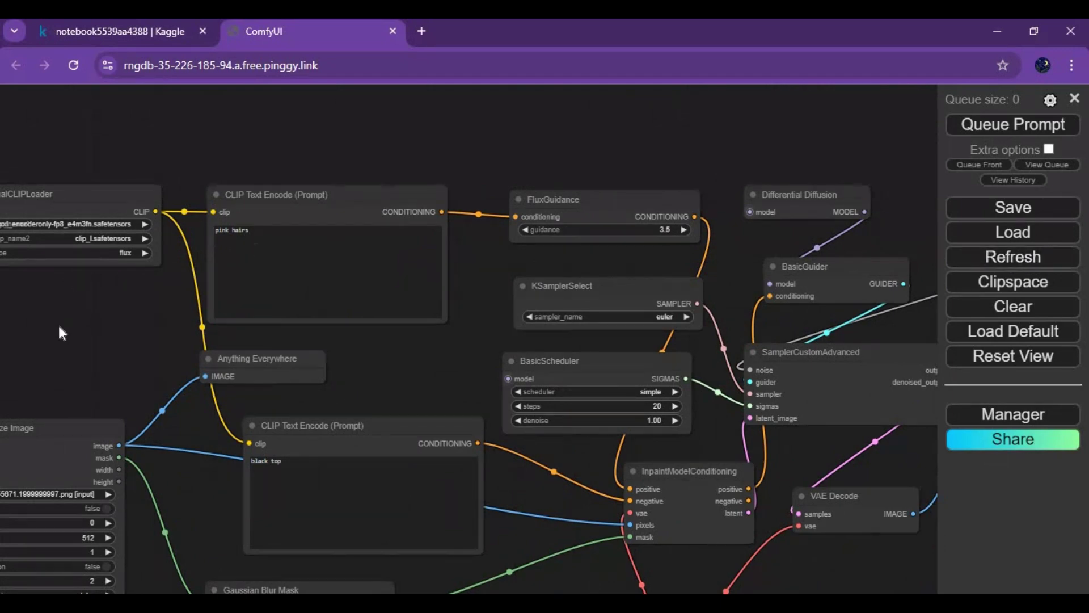
drag(348, 341, 680, 358)
click(423, 255)
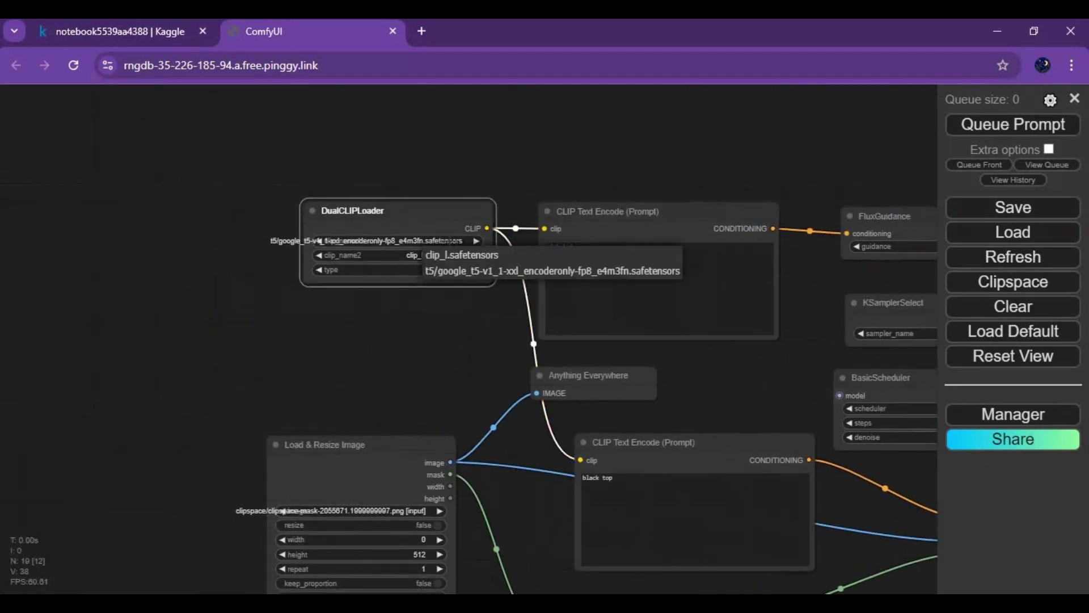
click(453, 255)
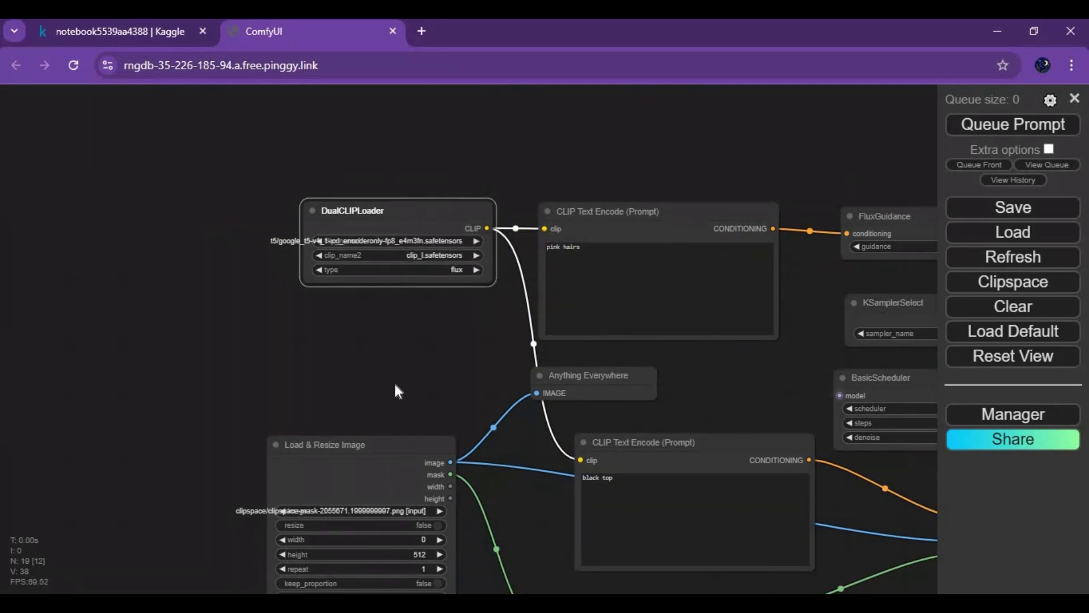
drag(307, 240, 551, 202)
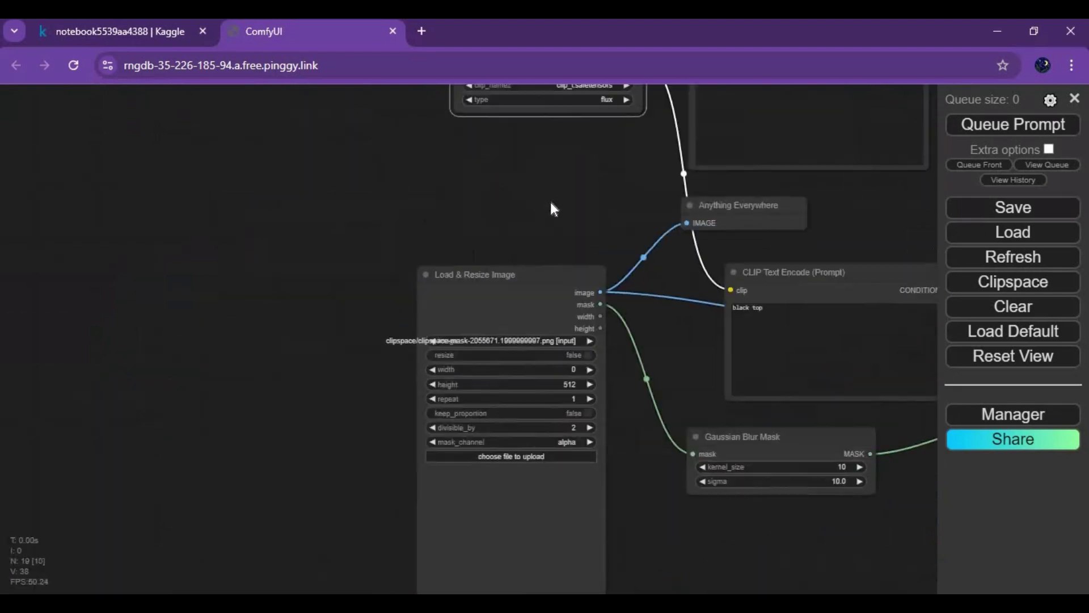
Step: Upload 1.png from Pictures > Screenpresso into the Load & Resize Image node
drag(241, 414, 171, 405)
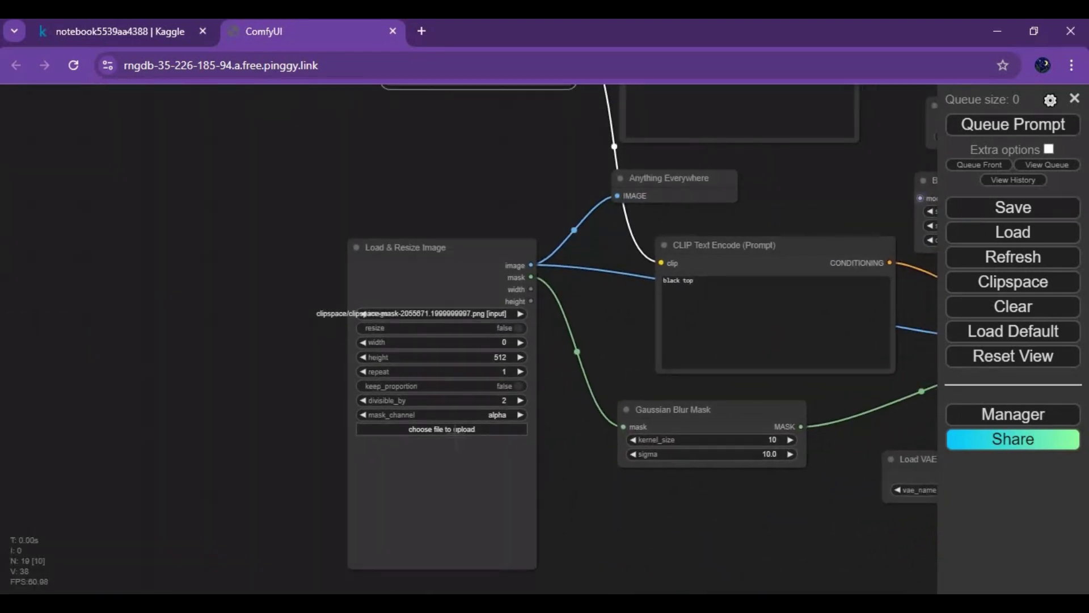
click(446, 430)
scroll(554, 250, up, 5)
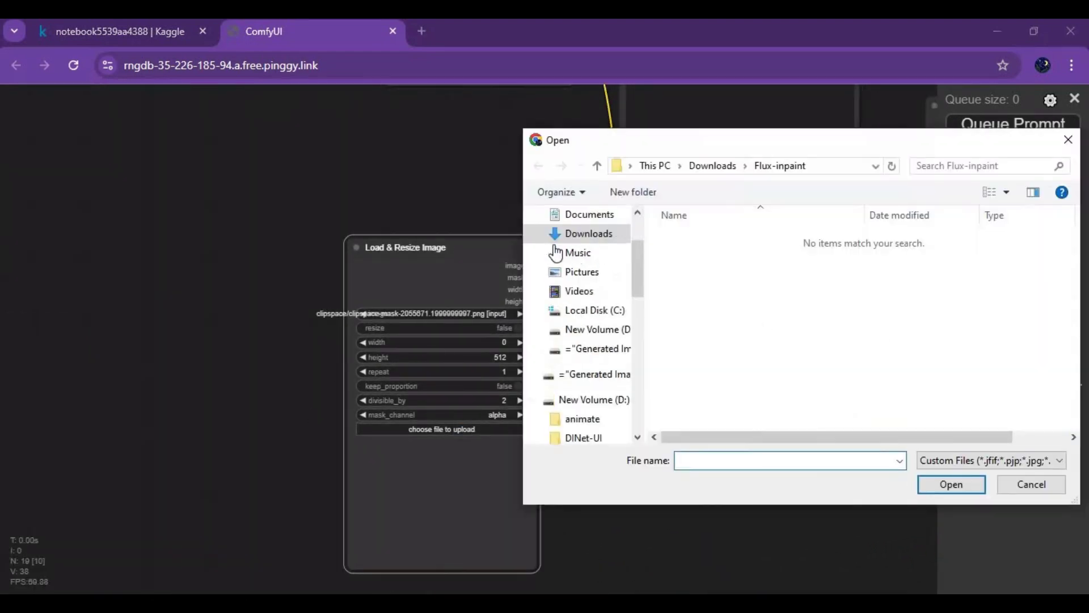
click(582, 272)
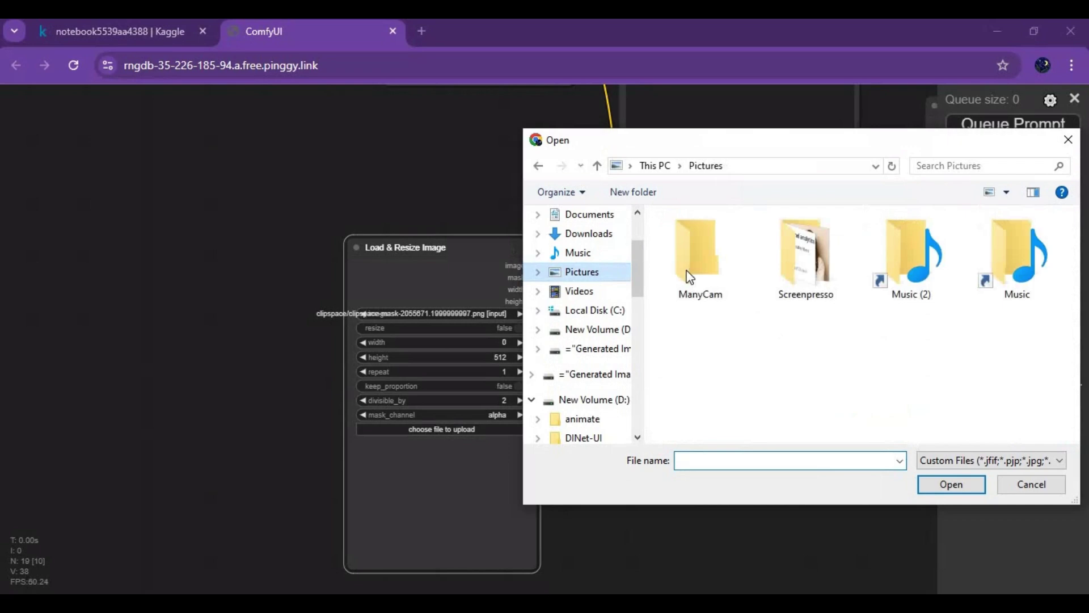
double_click(777, 267)
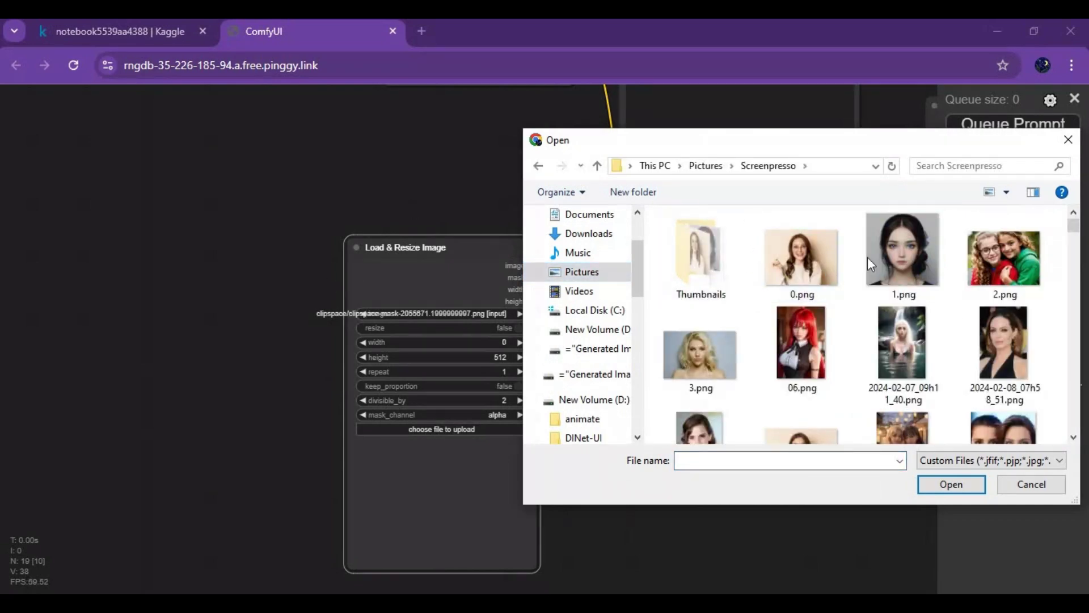
double_click(914, 269)
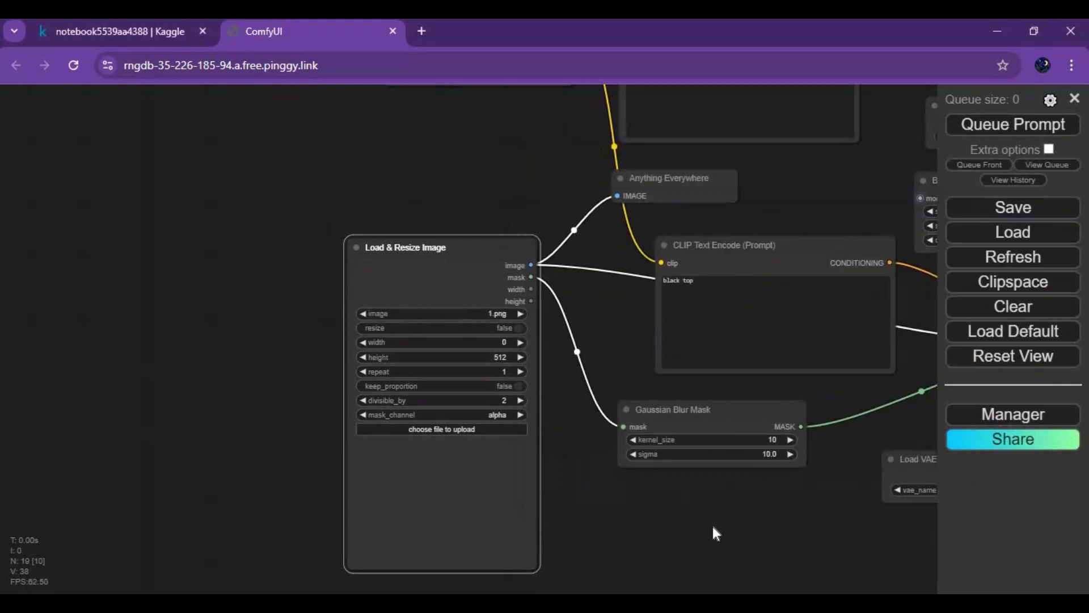
drag(691, 452, 668, 272)
Step: Paint a MaskEditor mask over both of the portrait's eyes and save it to the node
right_click(410, 309)
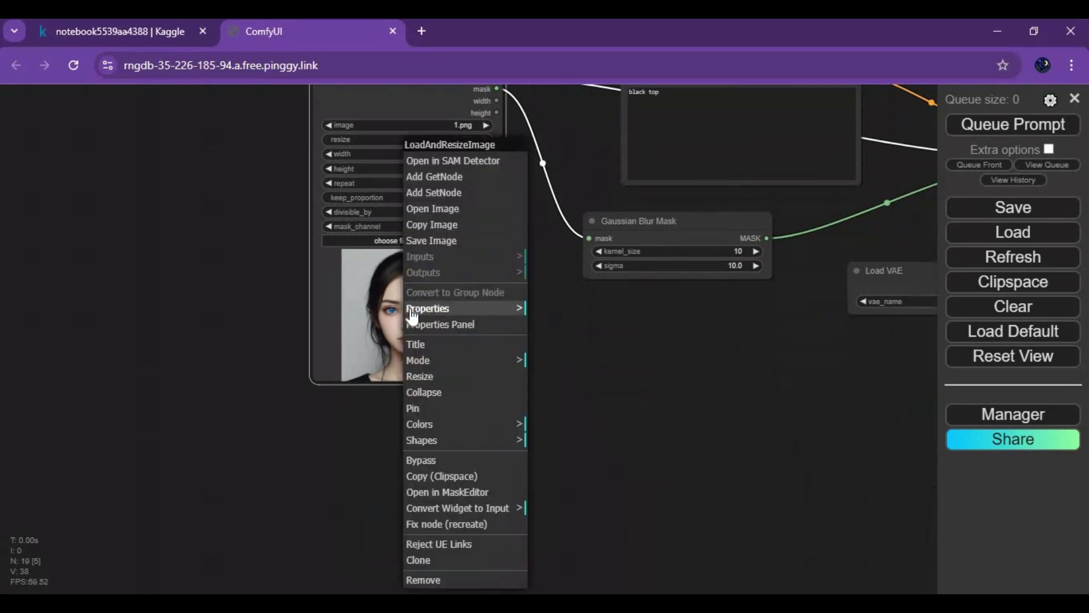
click(448, 492)
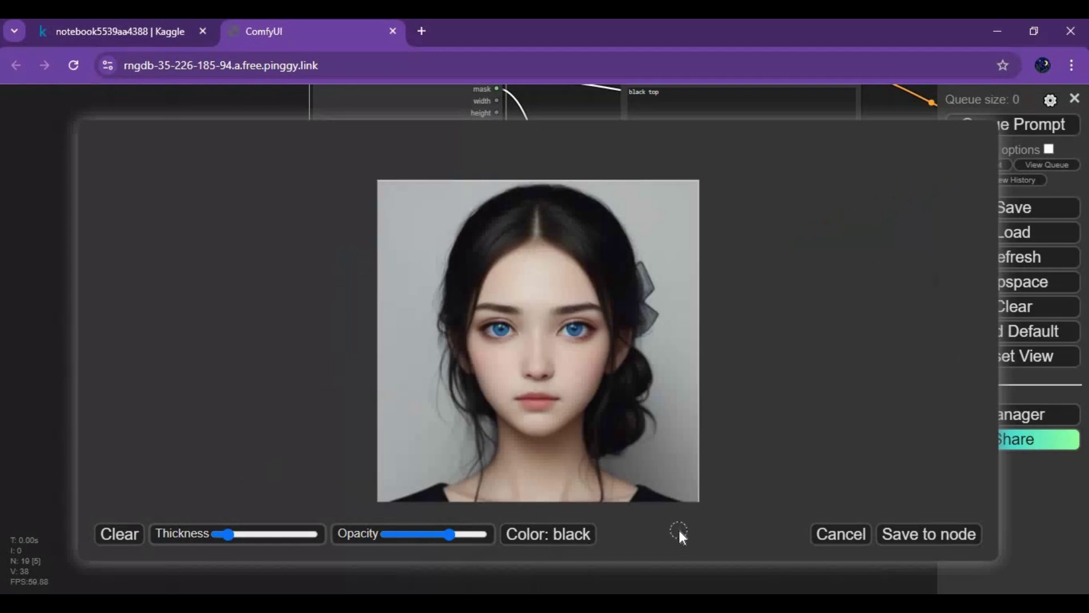
click(502, 328)
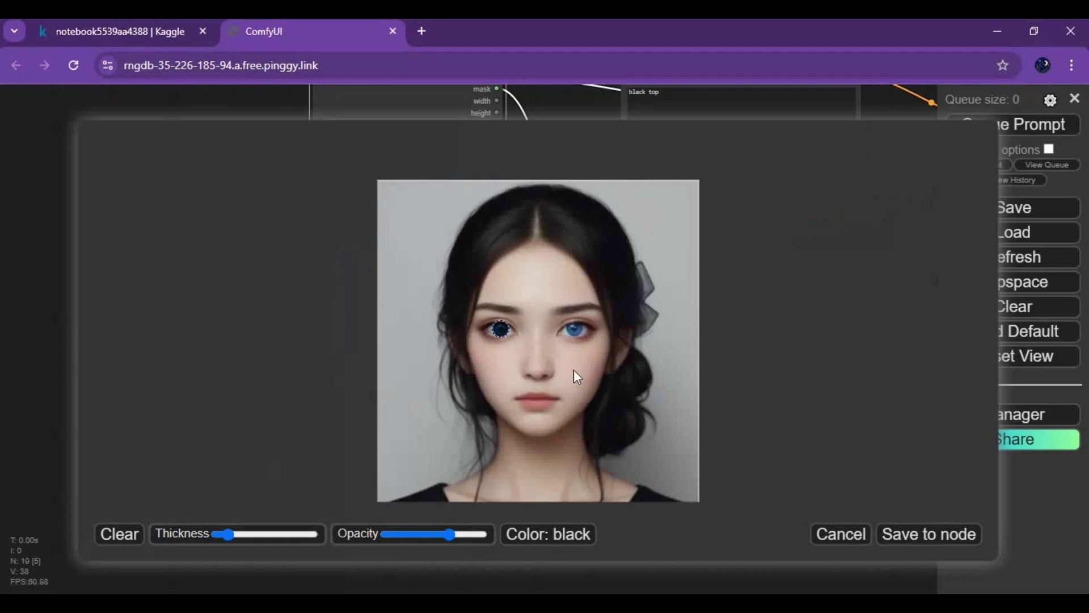
click(575, 329)
click(954, 533)
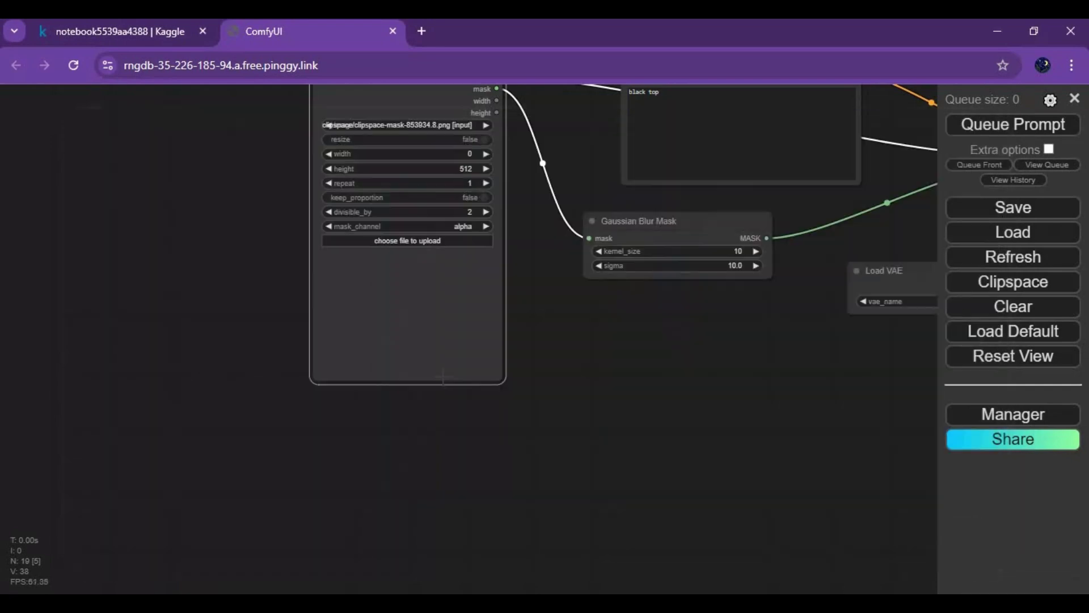
scroll(765, 370, up, 10)
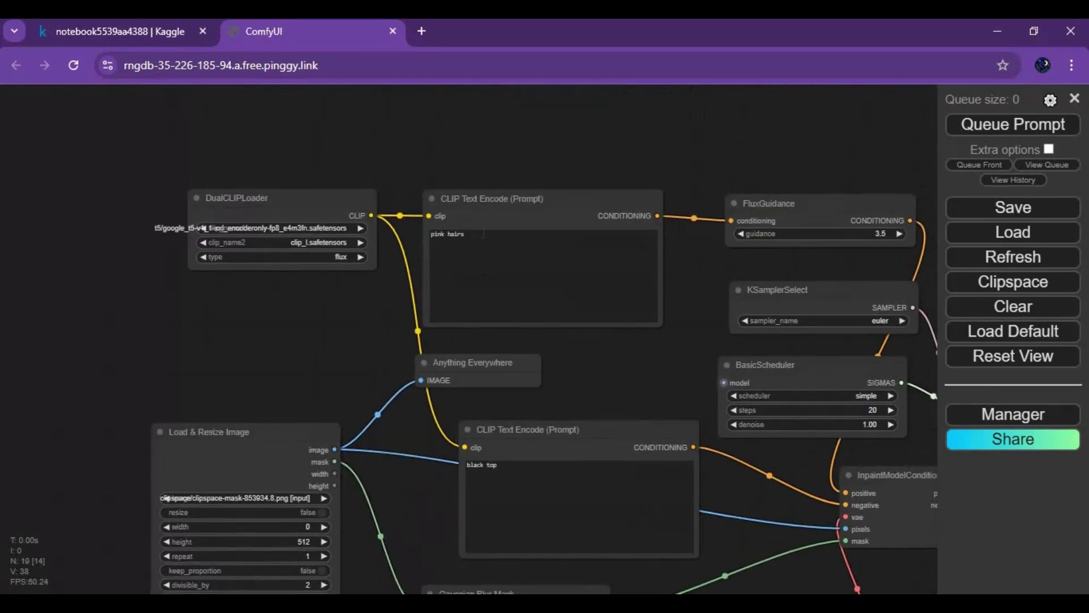
Step: Set the positive prompt to 'pink eyes', the negative to 'deform', and queue the job
click(483, 233)
key(ctrl+a)
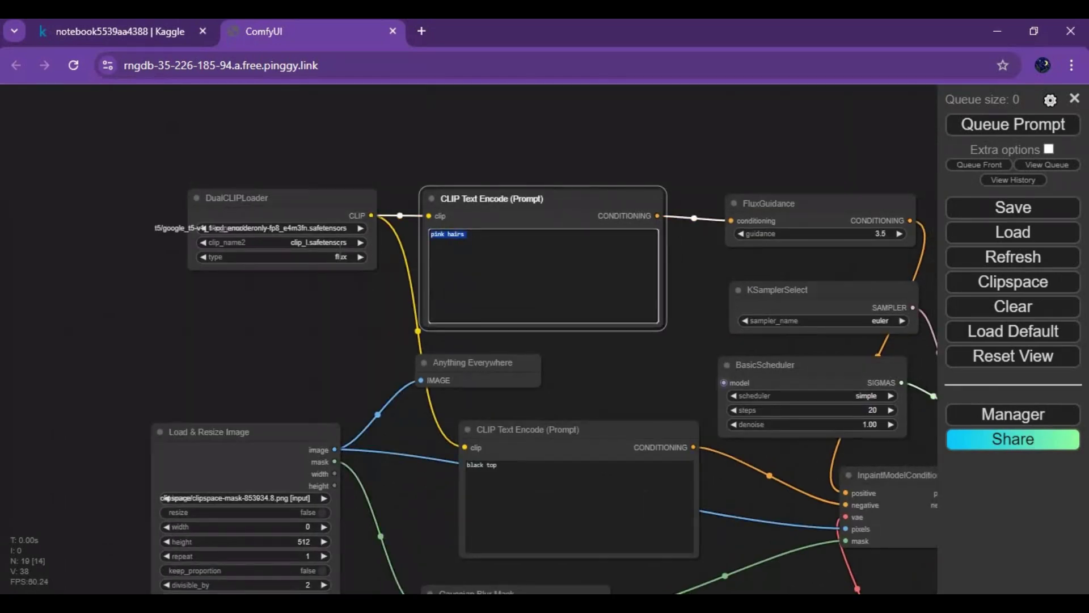
text(pi)
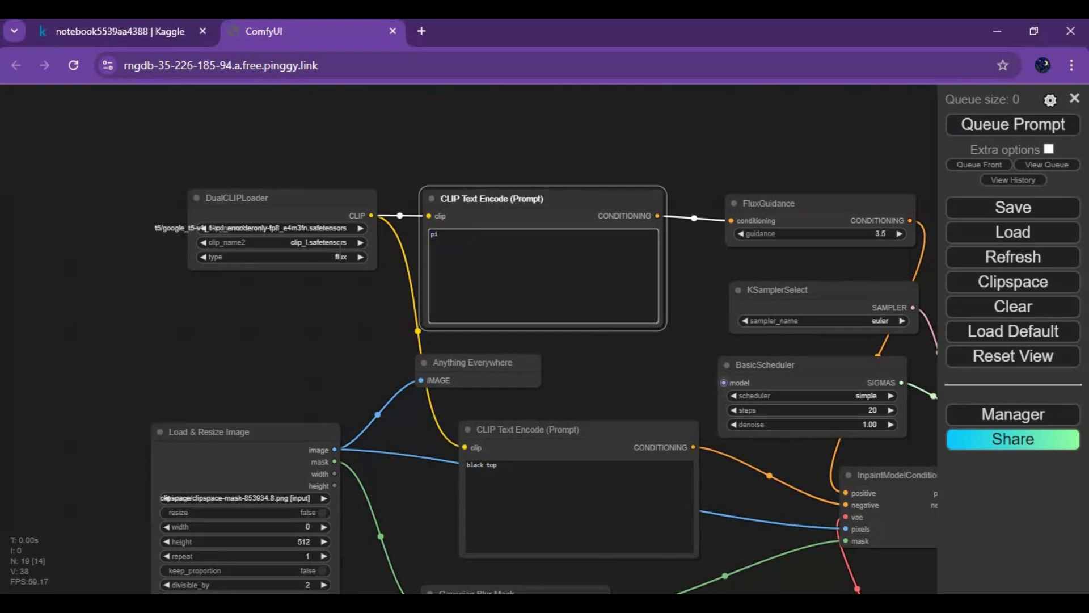
text(nk eyes)
drag(499, 465, 438, 475)
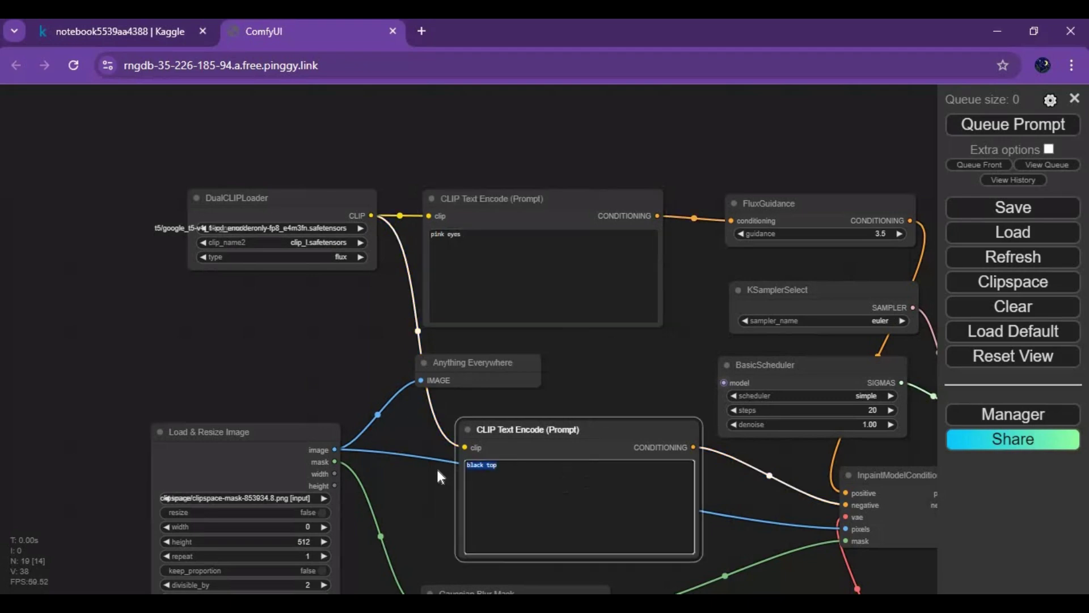
text(defor)
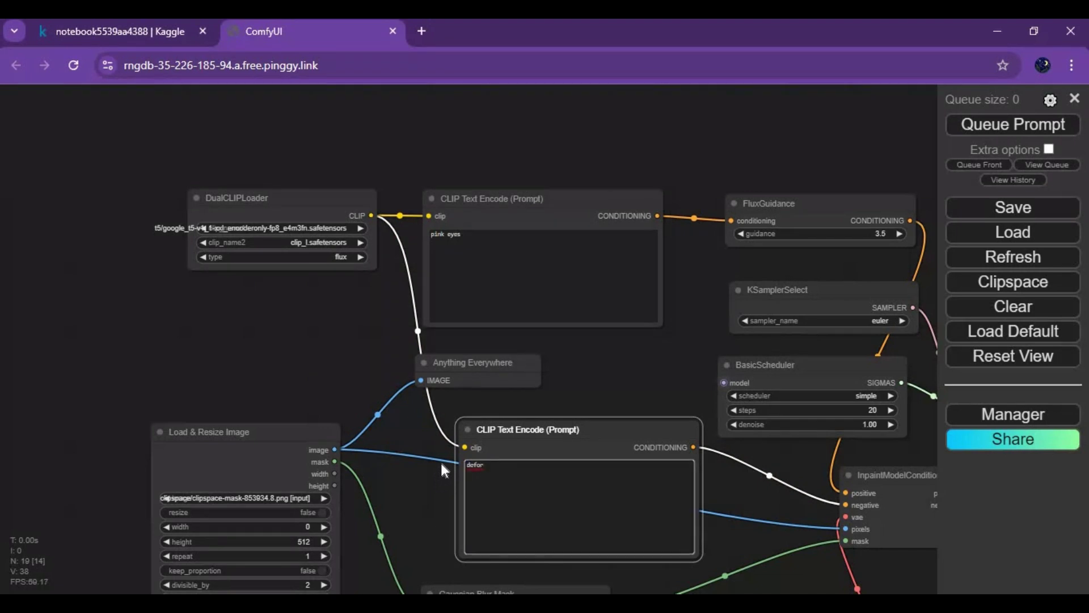
text(m)
click(1012, 125)
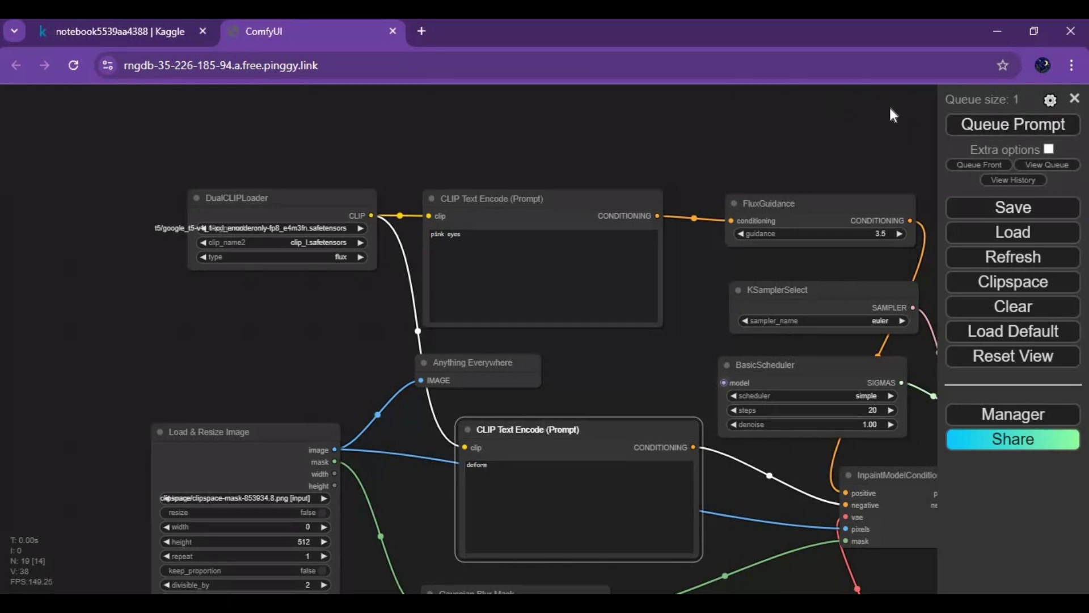
Step: Zoom around the Preview Image node to inspect the generated portrait
scroll(653, 102, right, 5)
scroll(880, 464, down, 3)
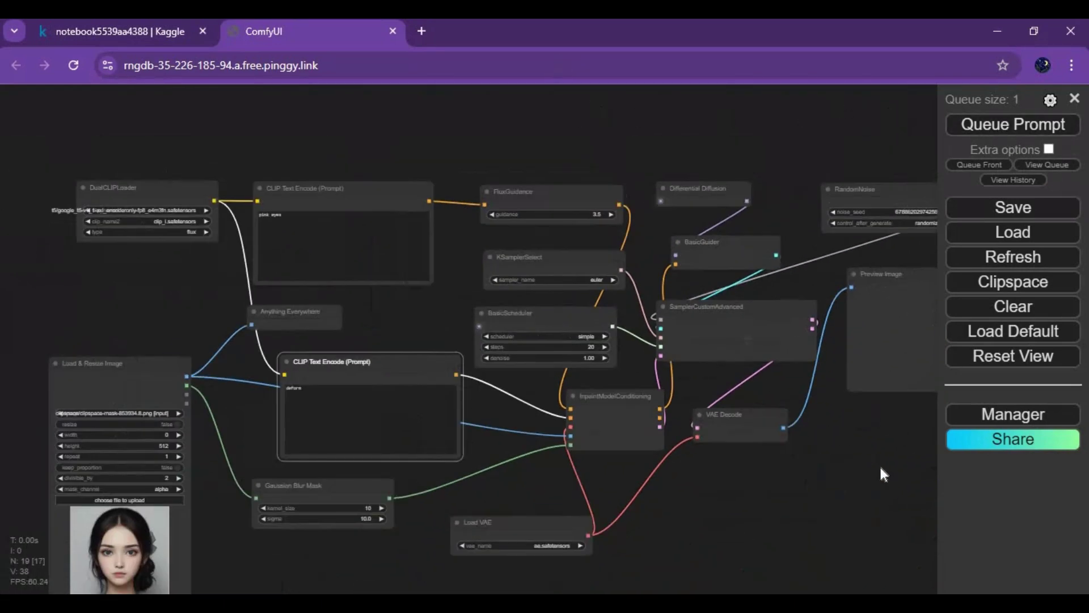
scroll(788, 393, down, 2)
scroll(802, 417, up, 2)
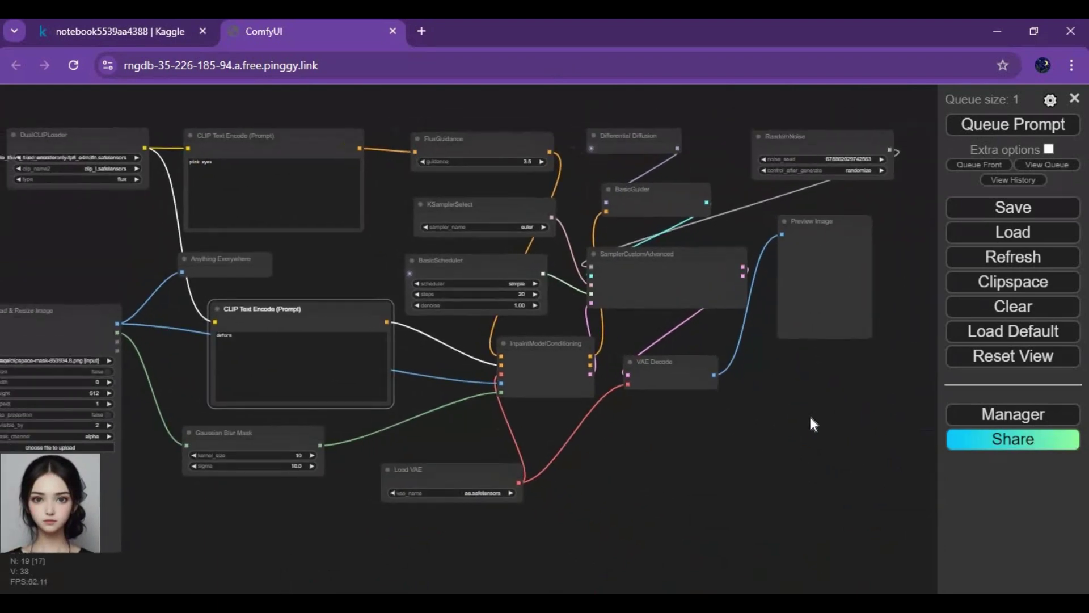
scroll(809, 414, up, 6)
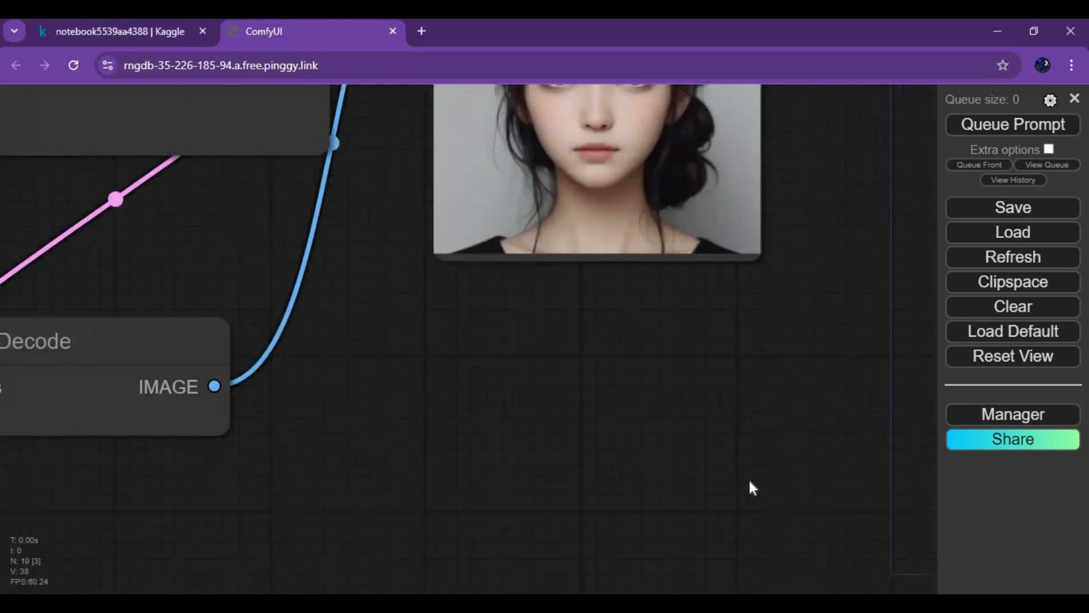
scroll(753, 487, up, 5)
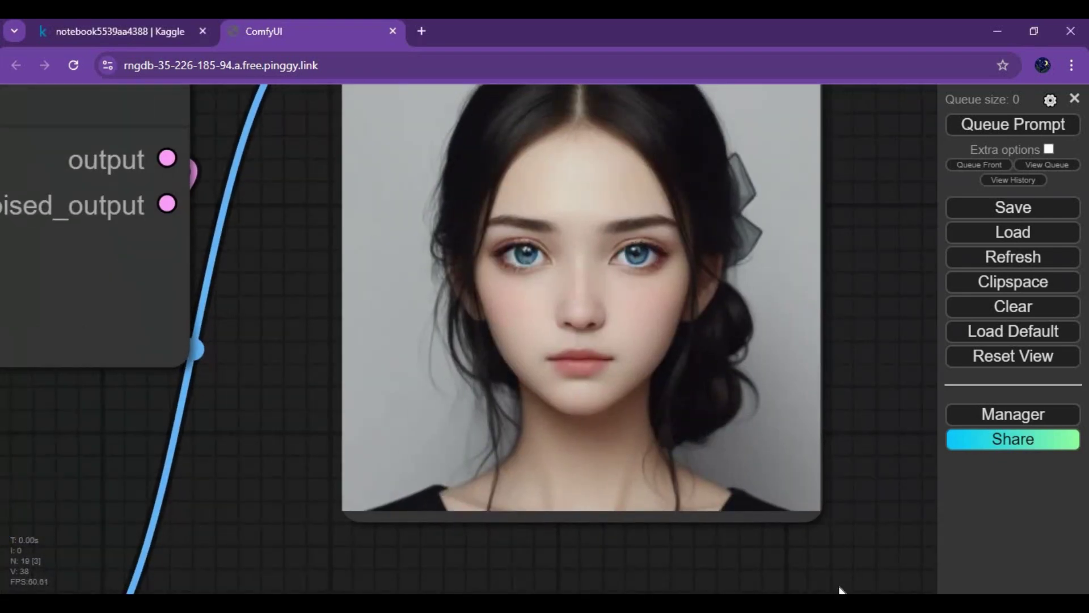
scroll(644, 379, up, 8)
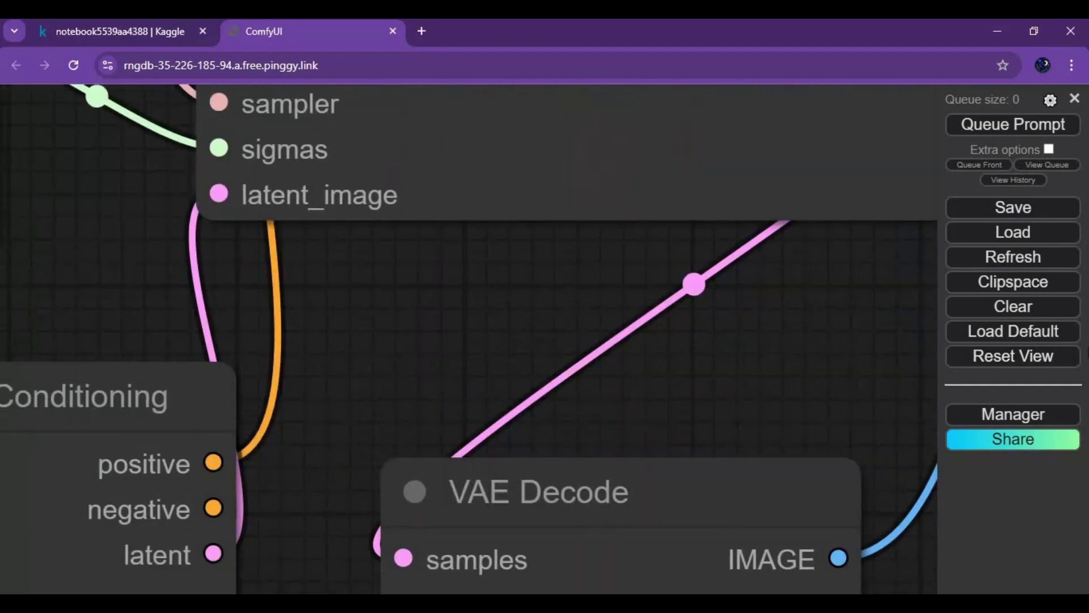
Step: Pan across the prompt and blur nodes over to the Load & Resize Image portrait
drag(170, 318, 900, 291)
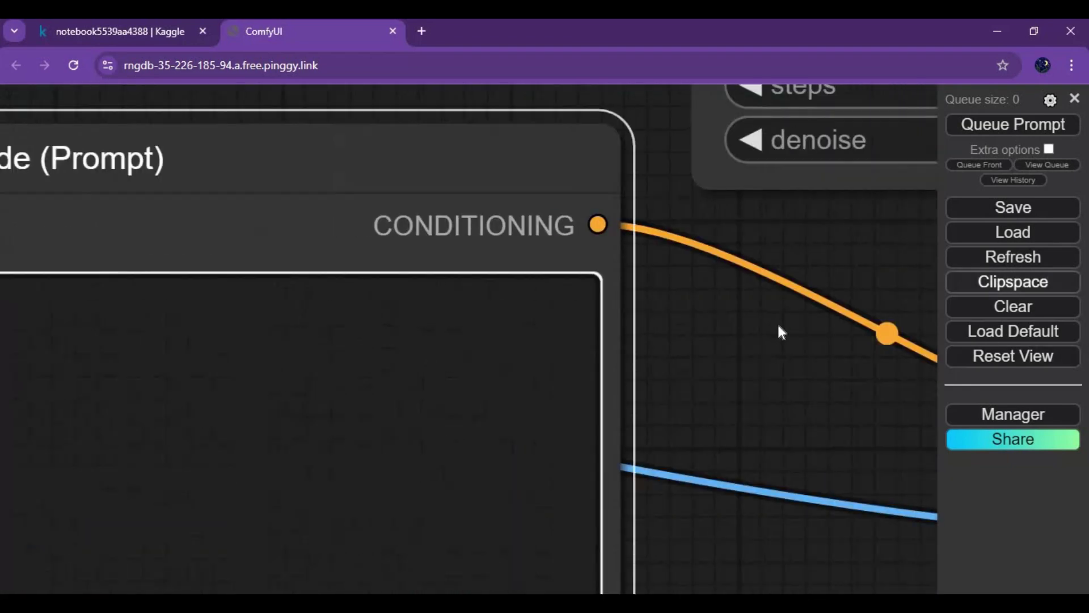
scroll(777, 322, down, 8)
drag(173, 430, 287, 281)
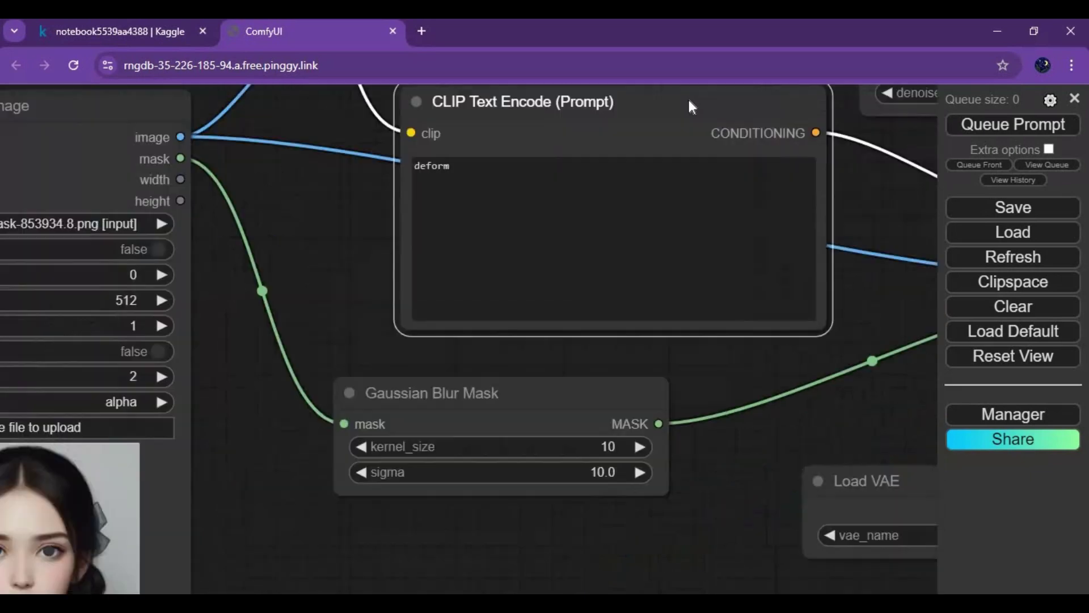
drag(221, 559, 628, 378)
scroll(628, 378, up, 5)
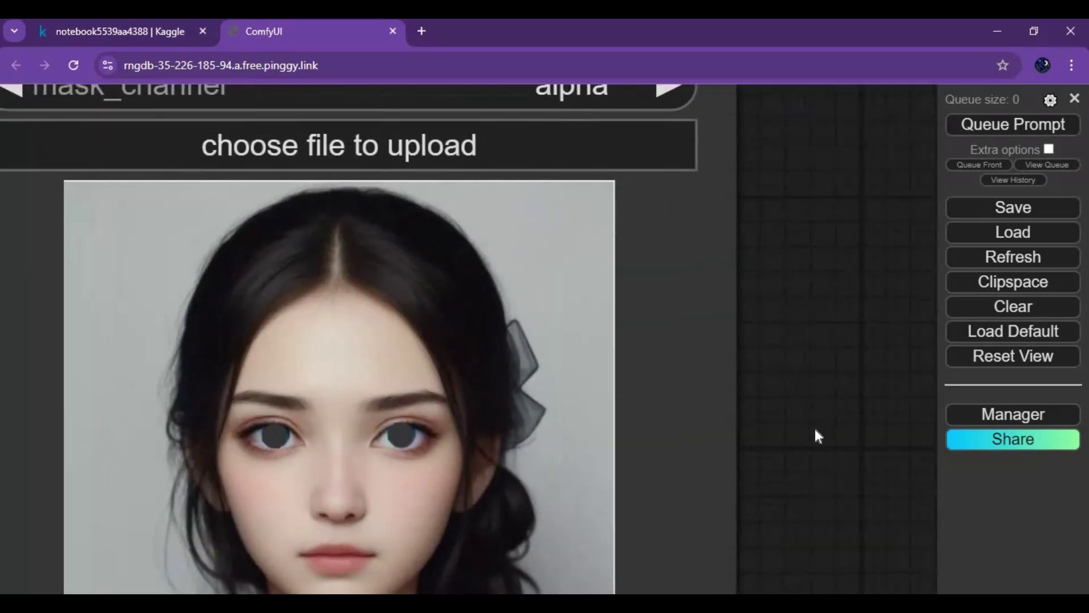
scroll(815, 436, down, 3)
drag(738, 397, 799, 304)
scroll(625, 227, down, 3)
Step: Brush a MaskEditor mask over the portrait's entire hair and save it to the Load & Resize Image node
right_click(581, 133)
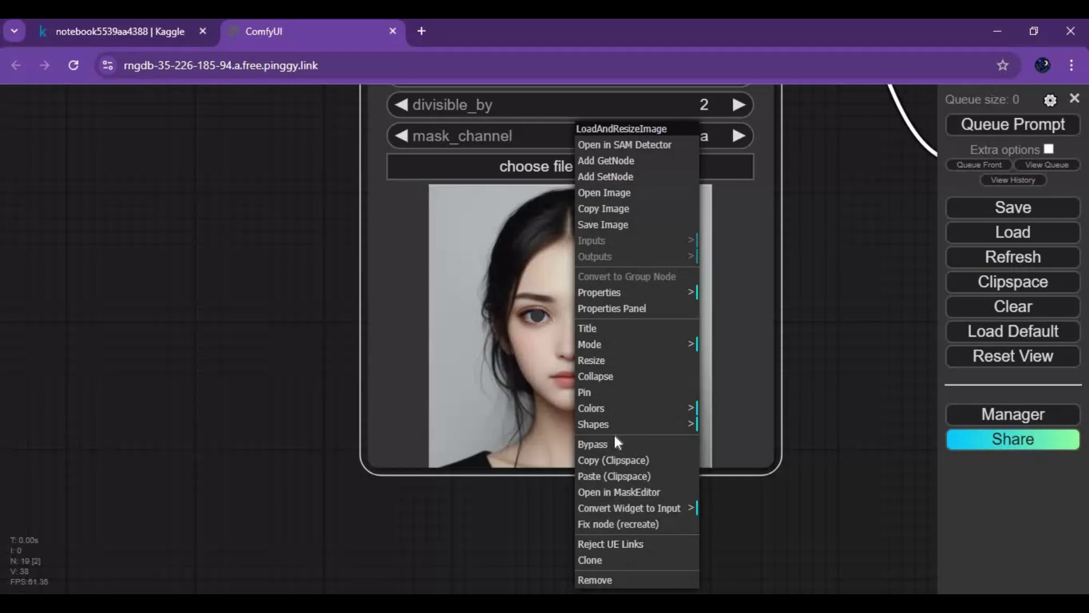
click(635, 492)
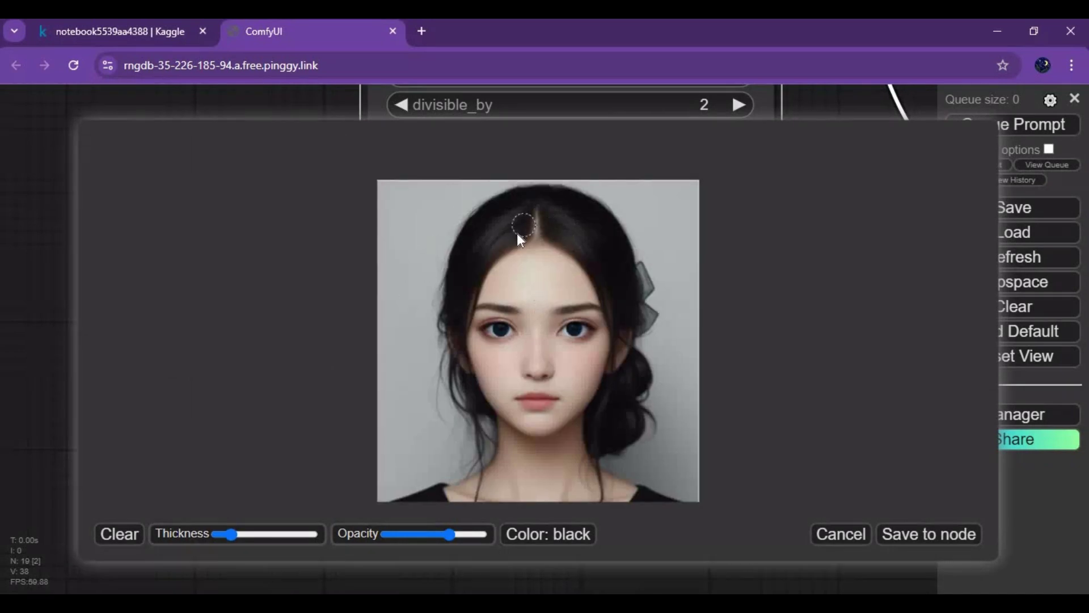
drag(525, 198, 529, 185)
drag(463, 241, 447, 293)
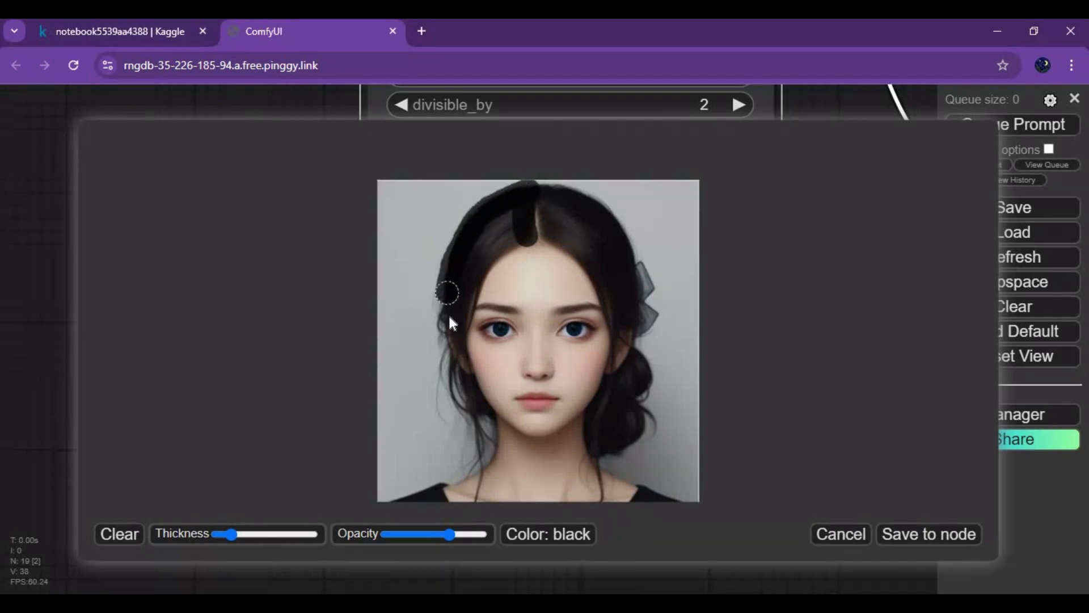
drag(446, 364, 452, 398)
mouse_move(475, 446)
mouse_down()
mouse_move(479, 477)
mouse_move(486, 410)
mouse_move(462, 367)
mouse_move(461, 307)
mouse_move(487, 256)
mouse_move(518, 227)
mouse_up()
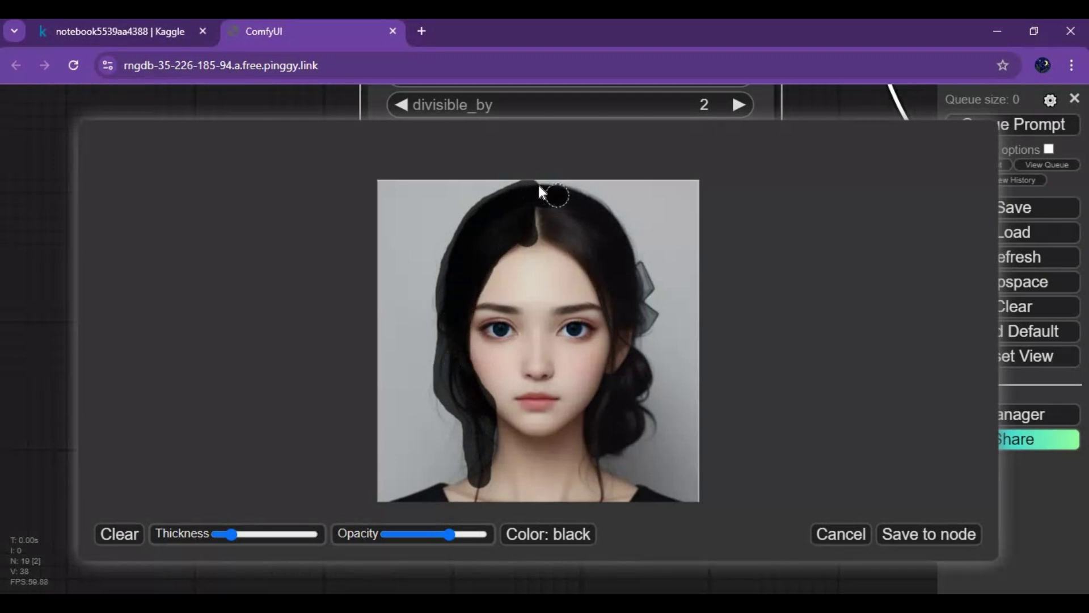
mouse_move(594, 201)
mouse_down()
mouse_move(630, 248)
mouse_move(638, 345)
mouse_up()
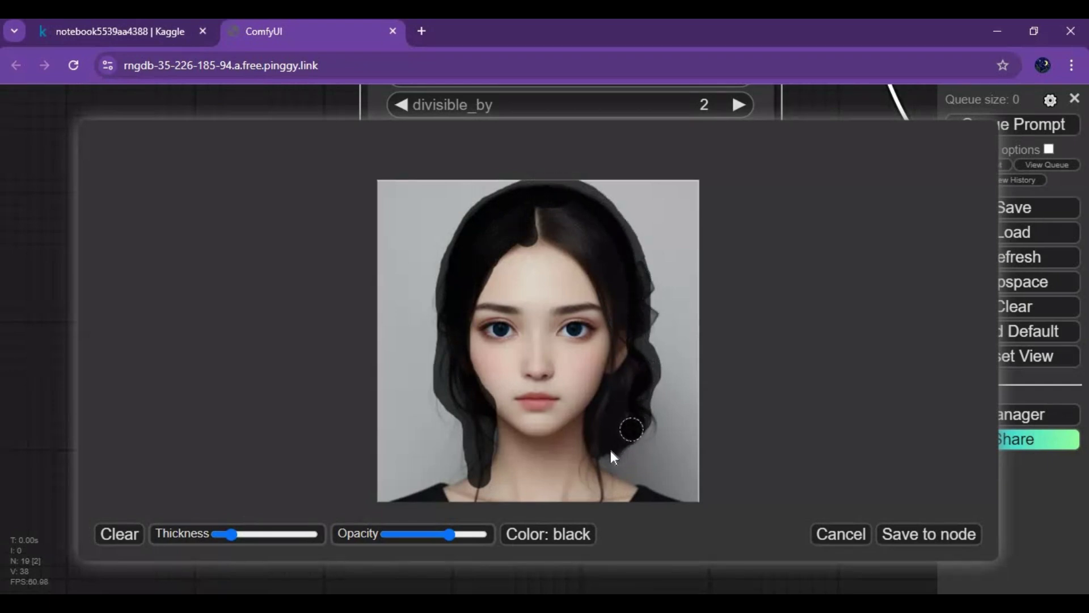
mouse_move(597, 444)
mouse_down()
mouse_move(622, 337)
mouse_move(620, 288)
mouse_move(572, 236)
mouse_move(531, 218)
mouse_move(529, 204)
mouse_move(571, 220)
mouse_move(542, 209)
mouse_move(568, 227)
mouse_move(561, 209)
mouse_move(539, 235)
mouse_move(583, 256)
mouse_move(608, 296)
mouse_move(614, 404)
mouse_move(636, 363)
mouse_move(623, 274)
mouse_move(552, 198)
mouse_move(590, 228)
mouse_move(533, 214)
mouse_up()
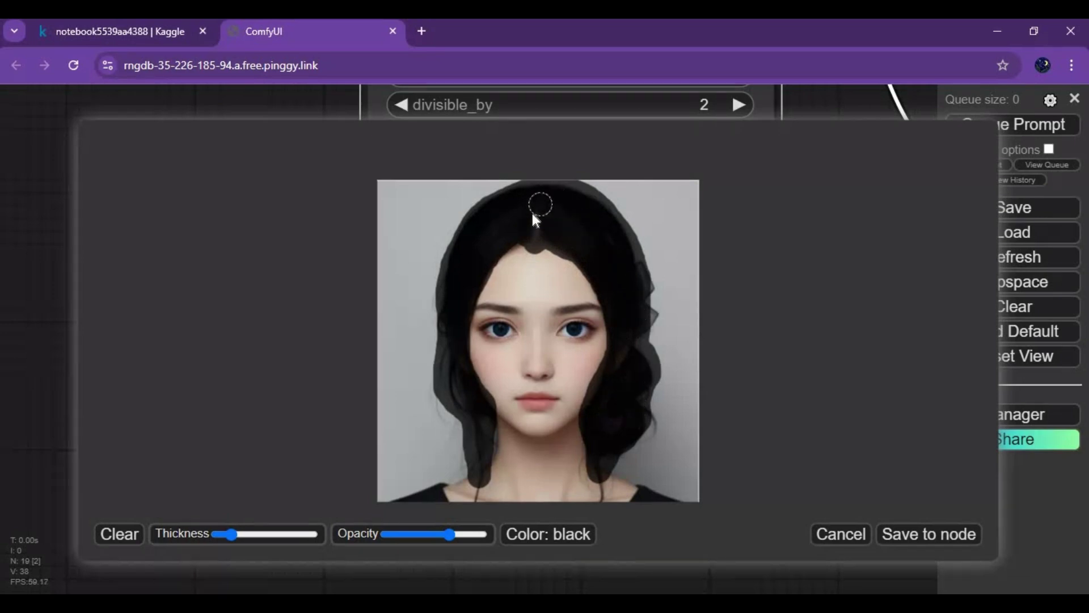
click(924, 534)
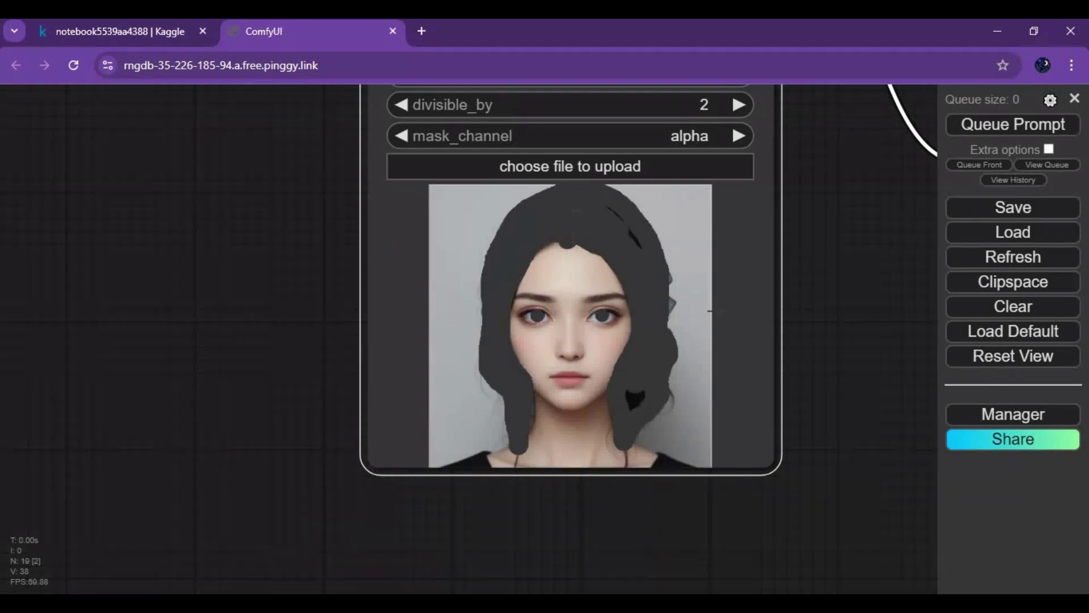
scroll(887, 303, down, 10)
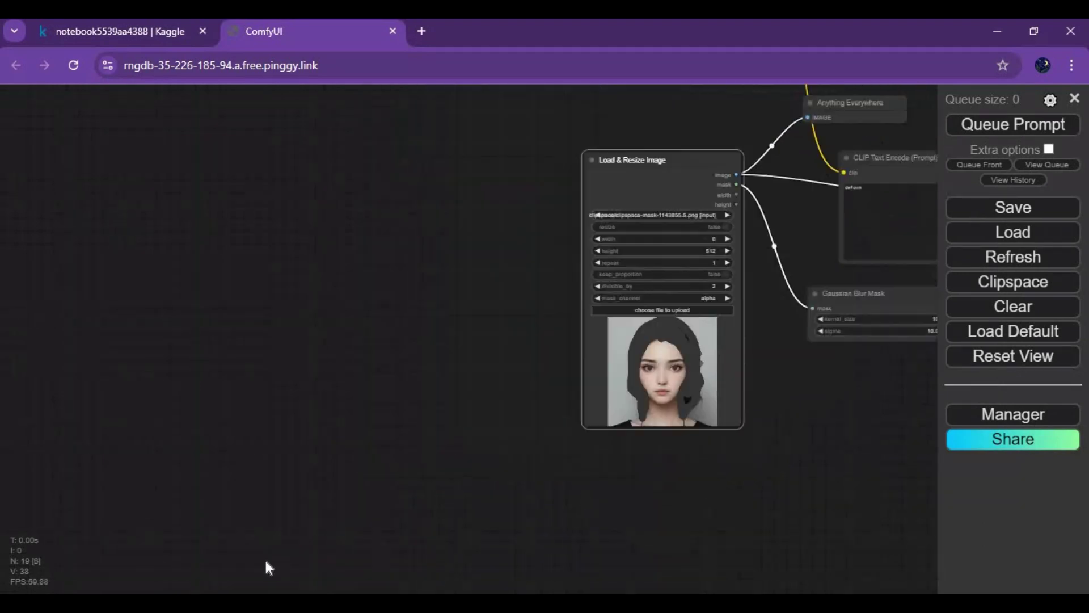
Step: Append ', blue and green hair color' to the positive prompt and queue the generation
click(357, 140)
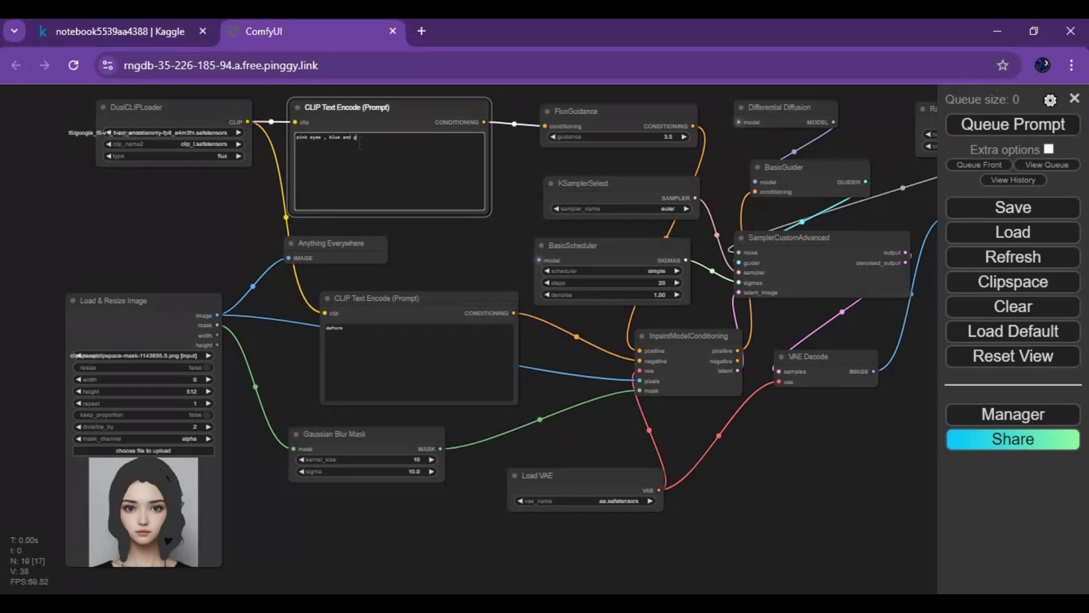
text(hair color)
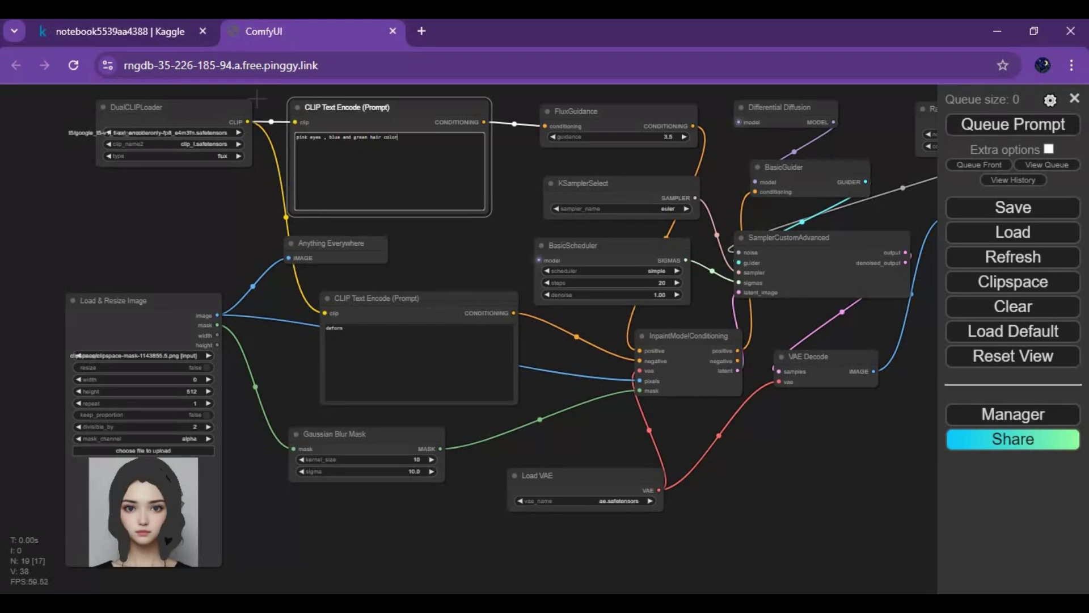
click(1013, 135)
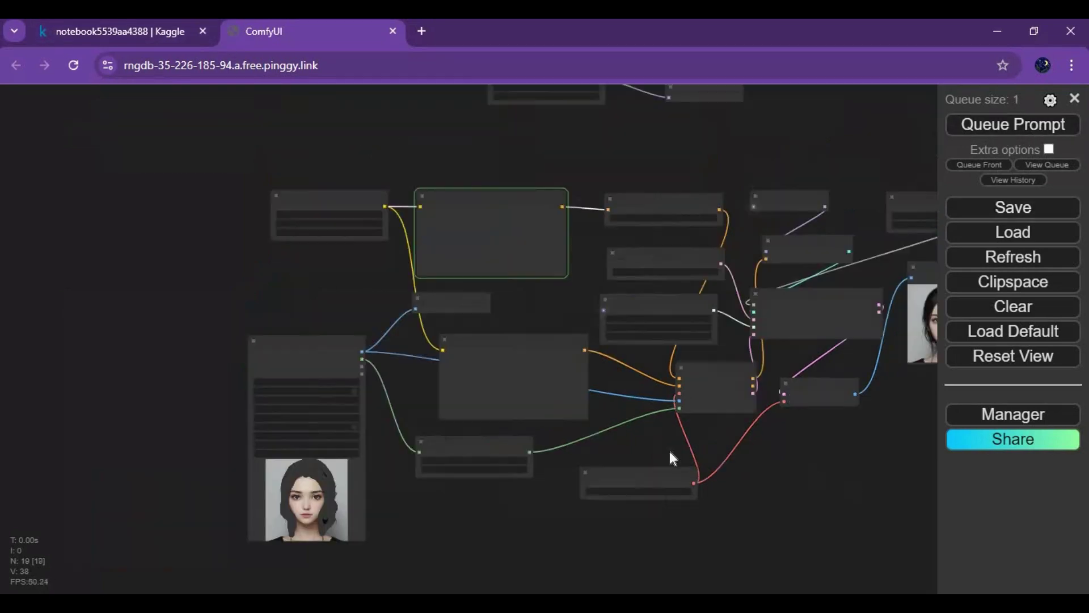
Step: Zoom in on the node graph while the hair-colour inpainting job runs
drag(672, 457, 677, 482)
scroll(510, 443, up, 2)
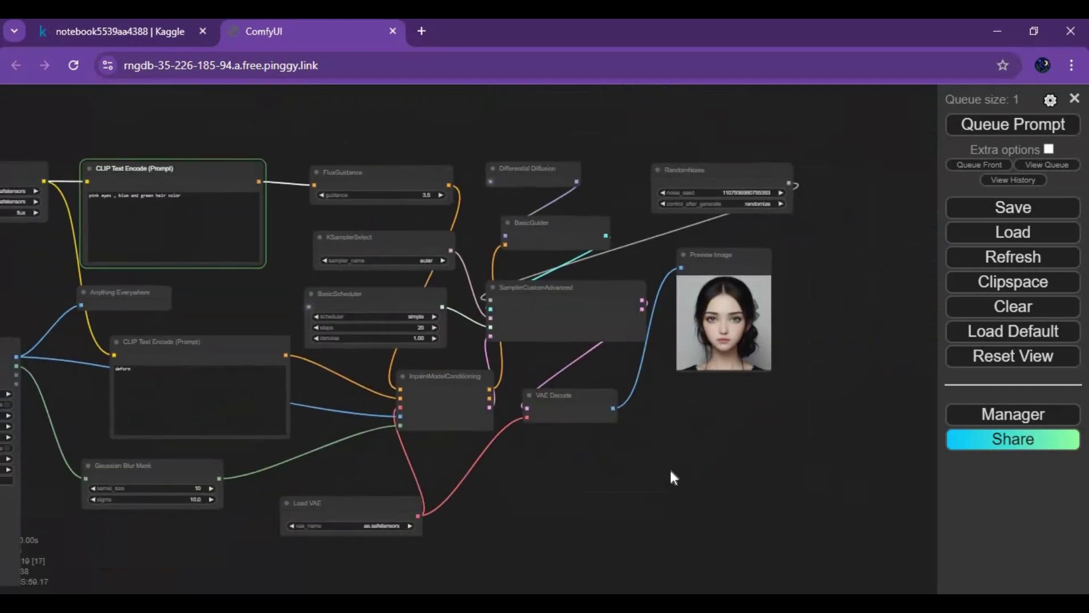